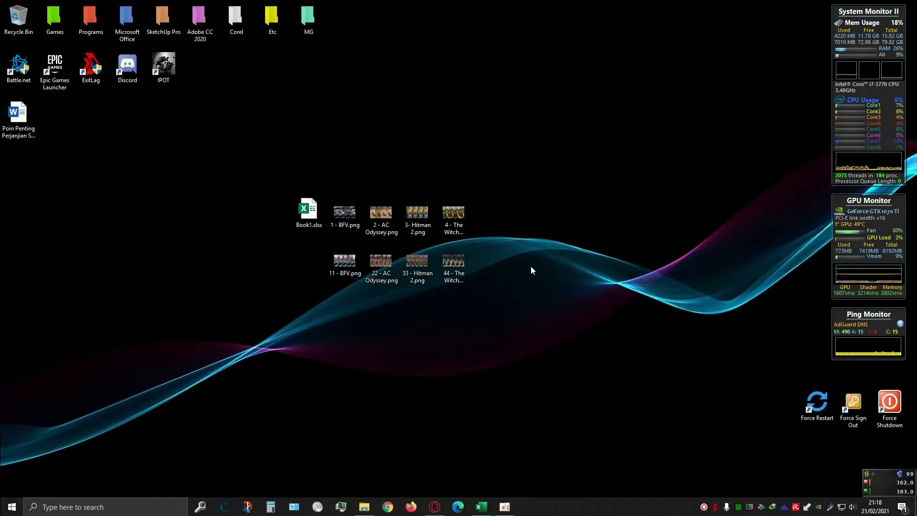
- Switch to the Opera browser and examine the 2C/4T to 8C/16T comparison video, highlighting the Benchmark channel name
{"action": "left_click", "coordinate": [434, 506]}
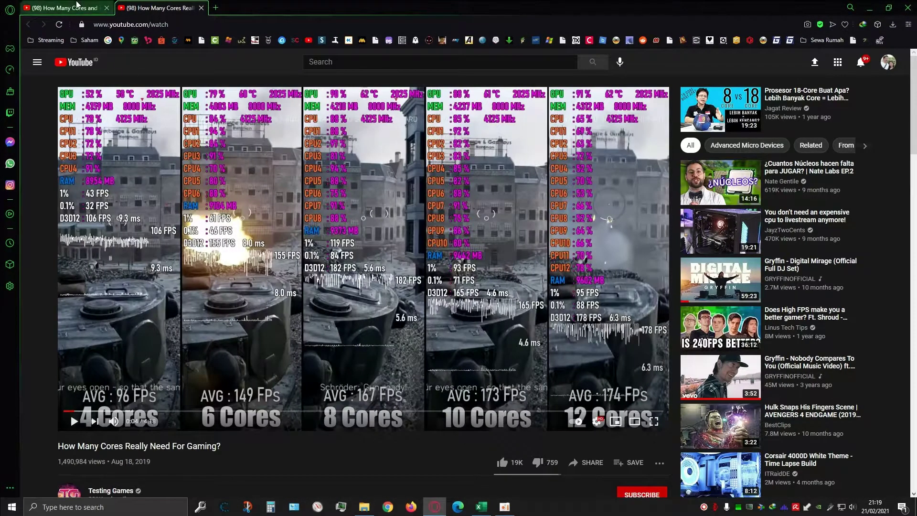
{"action": "left_click", "coordinate": [76, 7]}
{"action": "left_click", "coordinate": [123, 5]}
{"action": "key", "text": "ctrl+Tab"}
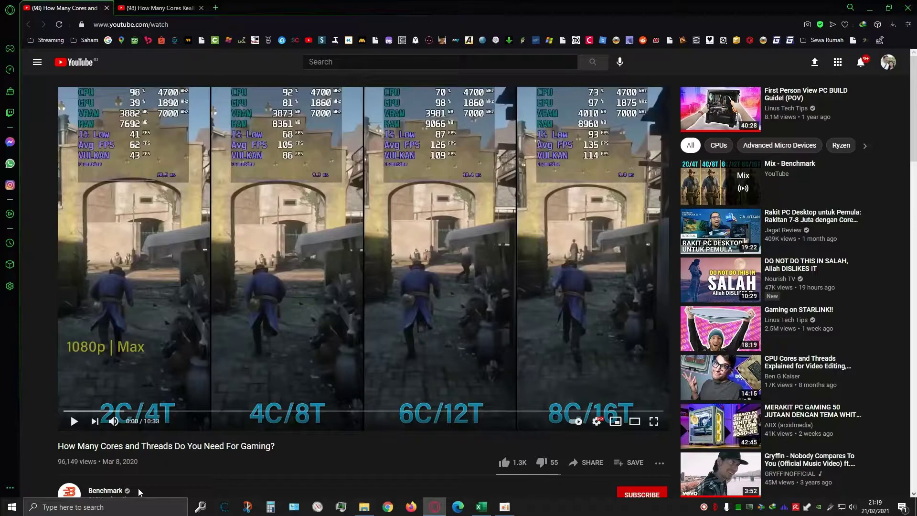
{"action": "left_click_drag", "start_coordinate": [133, 487], "coordinate": [94, 341]}
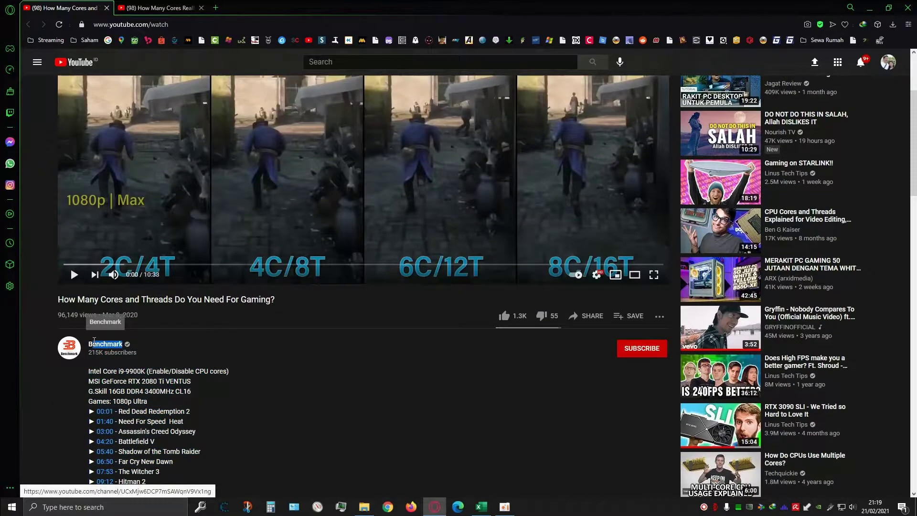
{"action": "left_click", "coordinate": [175, 344]}
{"action": "scroll", "coordinate": [190, 351], "scroll_direction": "up", "scroll_amount": 3}
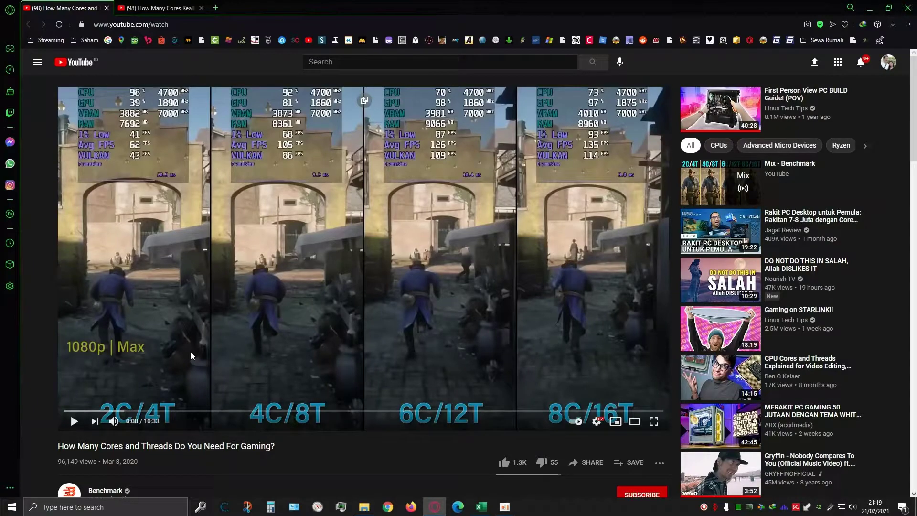
- Examine the "How Many Cores Really Need For Gaming?" video and highlight the Testing Games channel name
{"action": "left_click", "coordinate": [167, 7]}
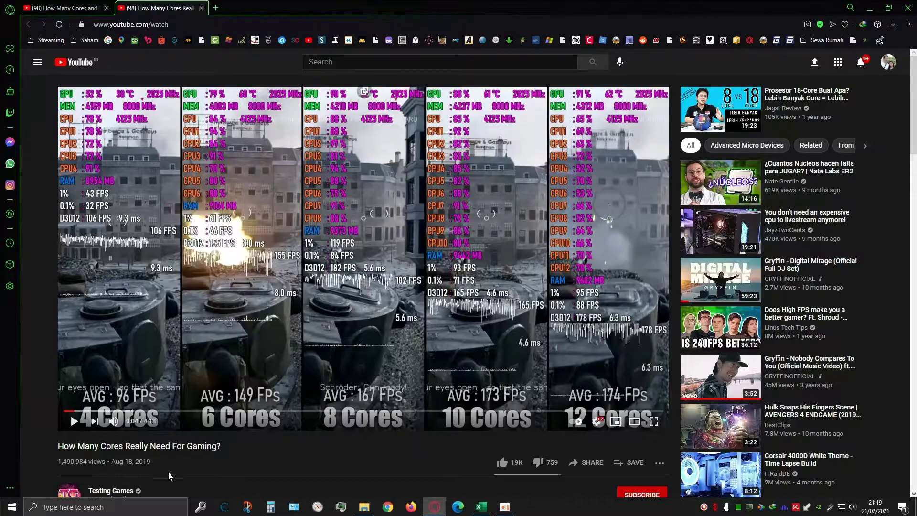
{"action": "left_click_drag", "start_coordinate": [153, 493], "coordinate": [88, 476]}
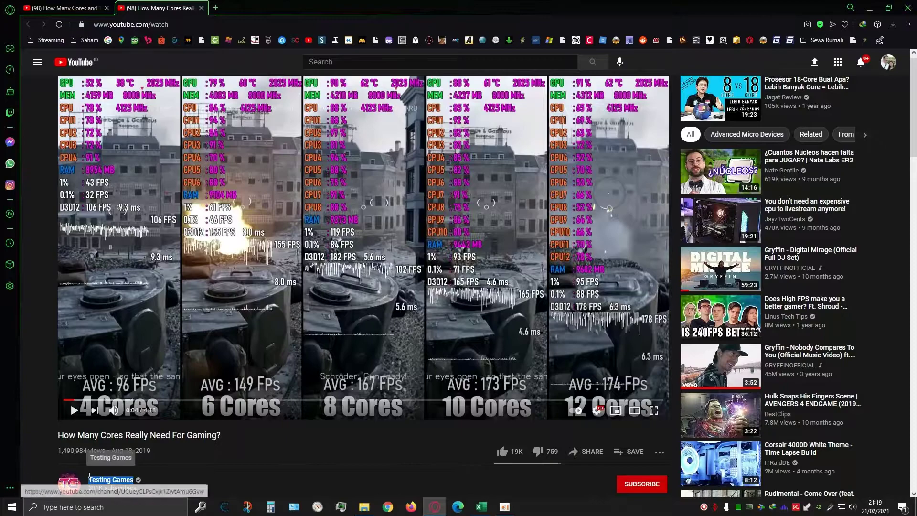
{"action": "left_click", "coordinate": [89, 476]}
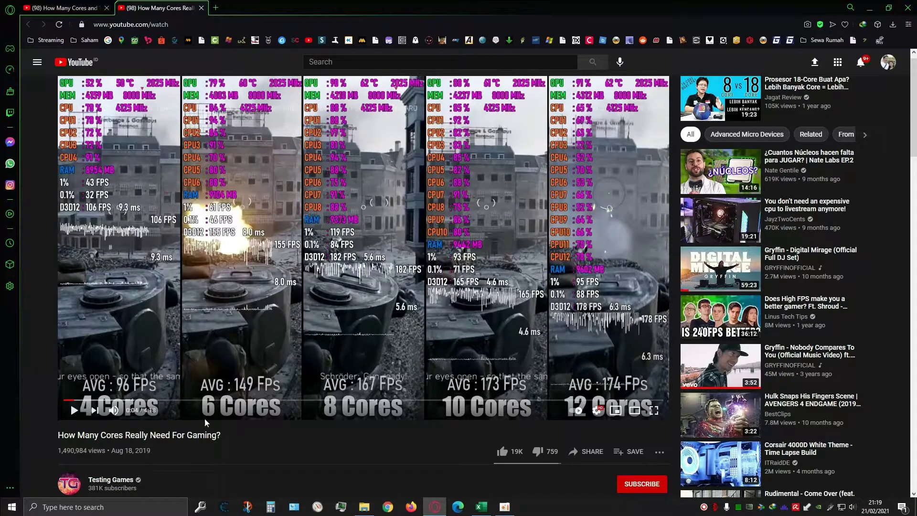
{"action": "scroll", "coordinate": [215, 411], "scroll_direction": "up", "scroll_amount": 1}
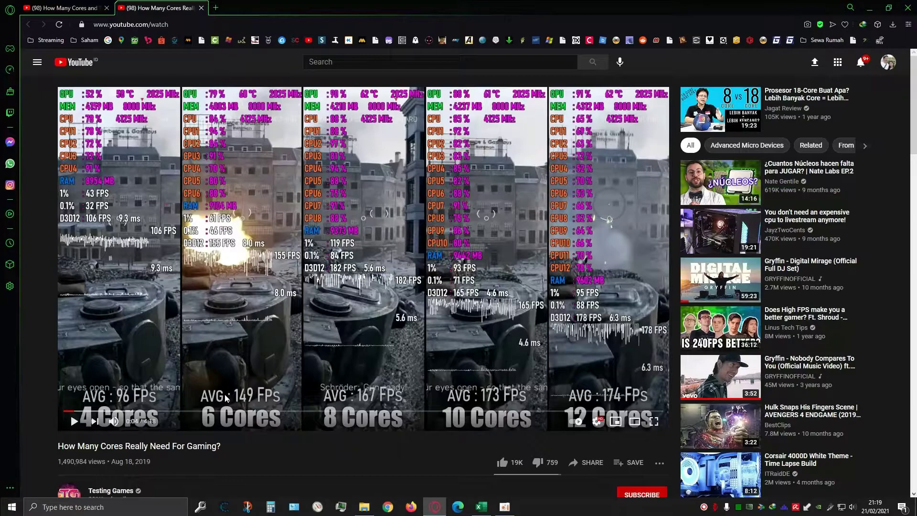
- Compare the Benchmark and Testing Games videos by alternating between their pages
{"action": "left_click", "coordinate": [72, 7]}
{"action": "left_click", "coordinate": [162, 6]}
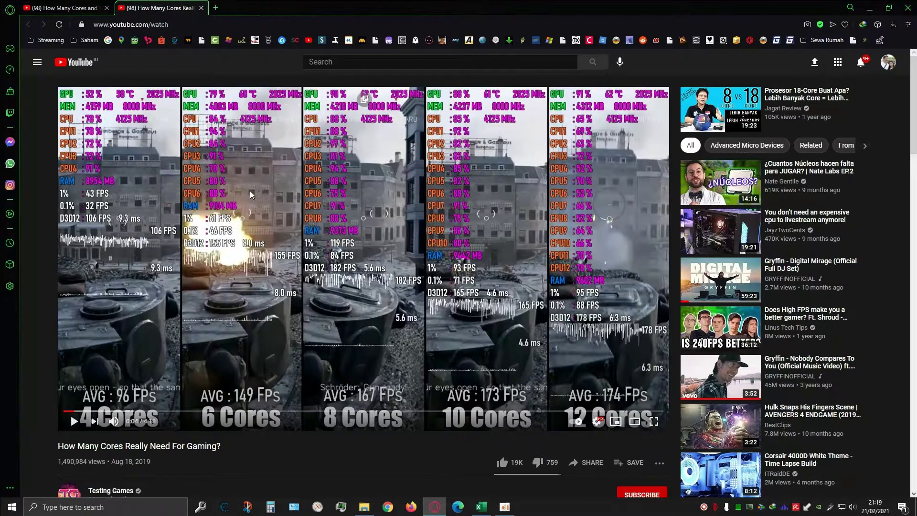
{"action": "left_click", "coordinate": [88, 6]}
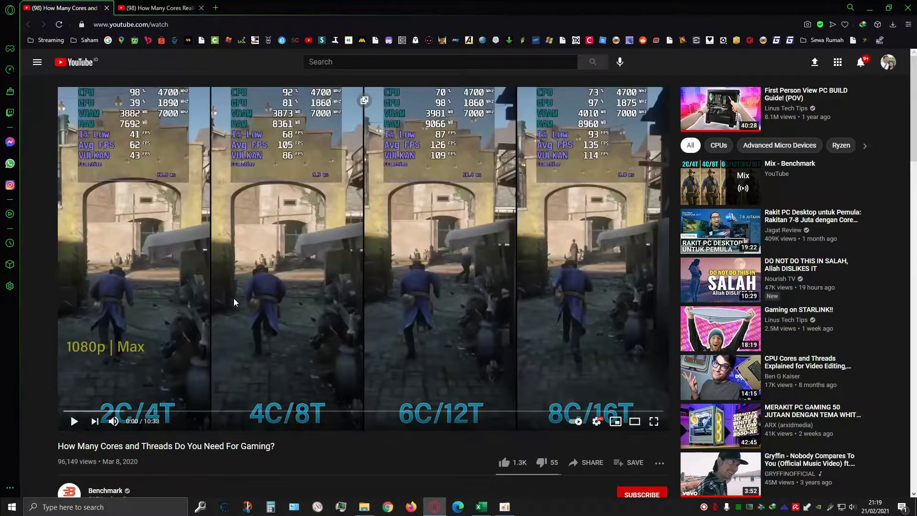
{"action": "left_click", "coordinate": [160, 8]}
{"action": "left_click", "coordinate": [72, 8]}
- Minimize the browser and point out the BFV, AC Odyssey, Hitman 2 and The Witcher 3 screenshots numbered 1 to 4 on the desktop
{"action": "left_click", "coordinate": [434, 506]}
{"action": "left_click", "coordinate": [358, 215]}
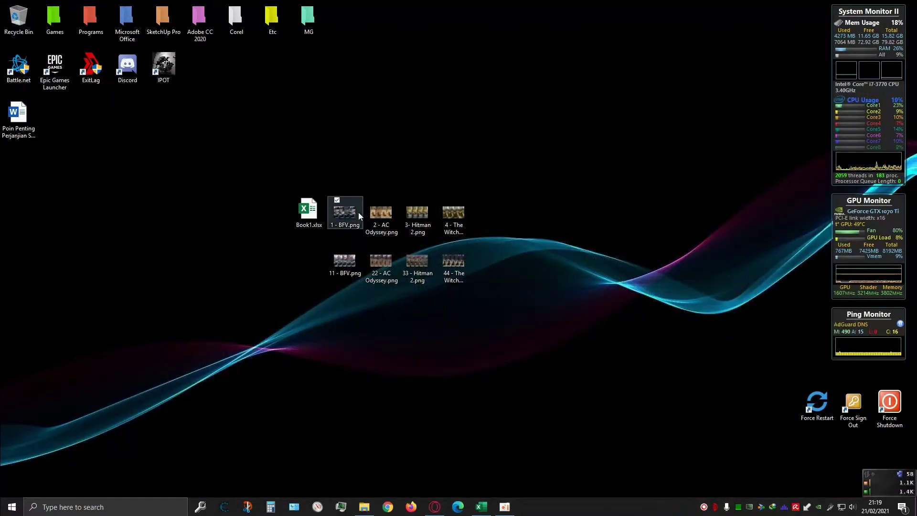
{"action": "left_click", "coordinate": [391, 218]}
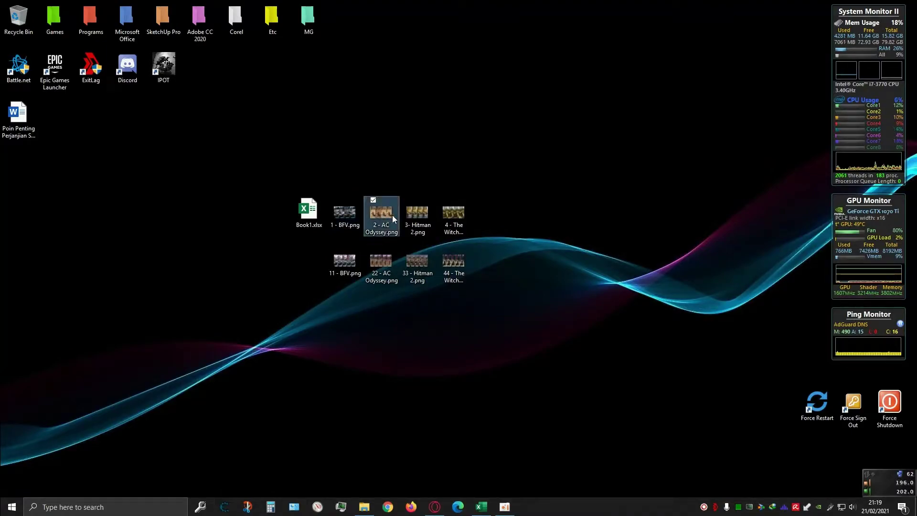
{"action": "left_click", "coordinate": [423, 230]}
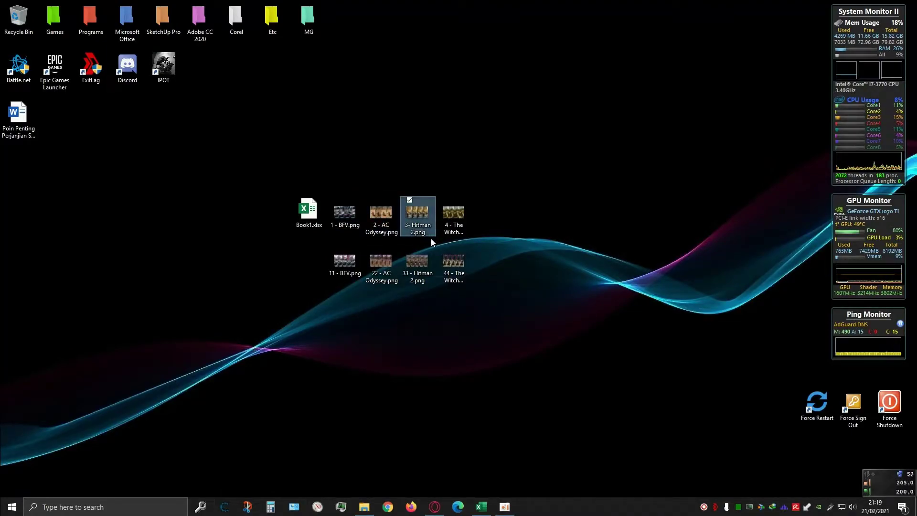
{"action": "left_click", "coordinate": [454, 232]}
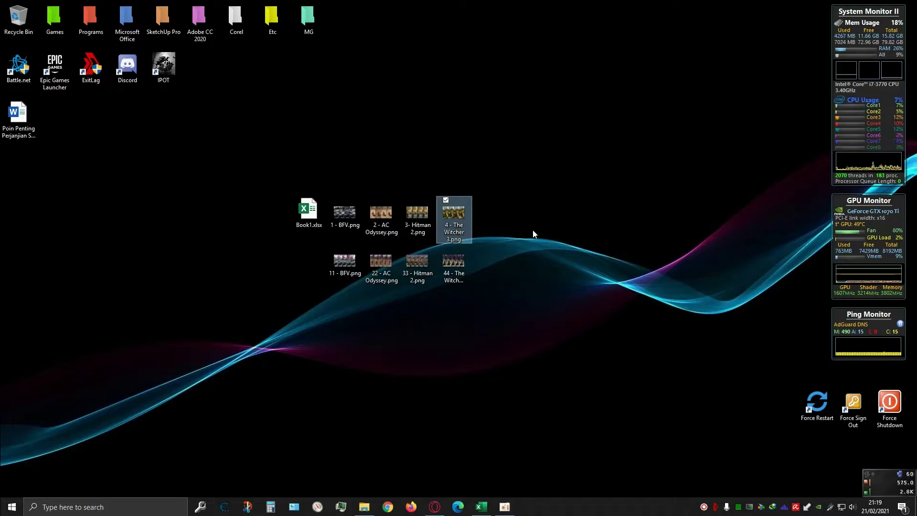
{"action": "left_click", "coordinate": [535, 229]}
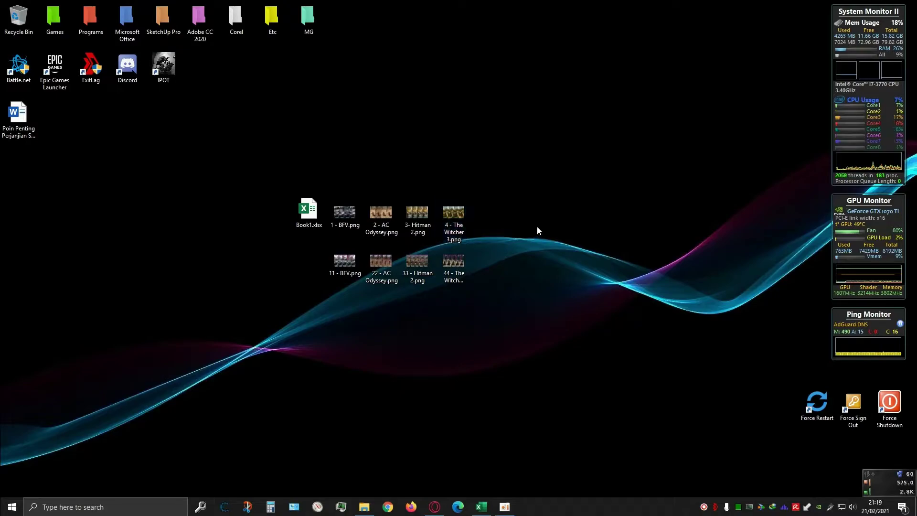
- Return to the browser and examine the processor, graphics card, memory and game settings listed in the Benchmark video's description
{"action": "left_click", "coordinate": [440, 510]}
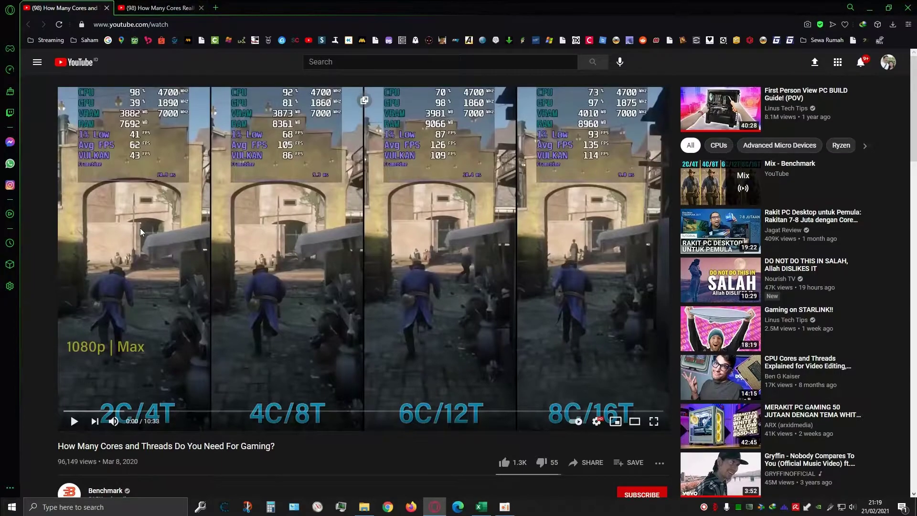
{"action": "scroll", "coordinate": [140, 228], "scroll_direction": "down", "scroll_amount": 1}
{"action": "scroll", "coordinate": [130, 217], "scroll_direction": "up", "scroll_amount": 1}
{"action": "scroll", "coordinate": [142, 215], "scroll_direction": "down", "scroll_amount": 4}
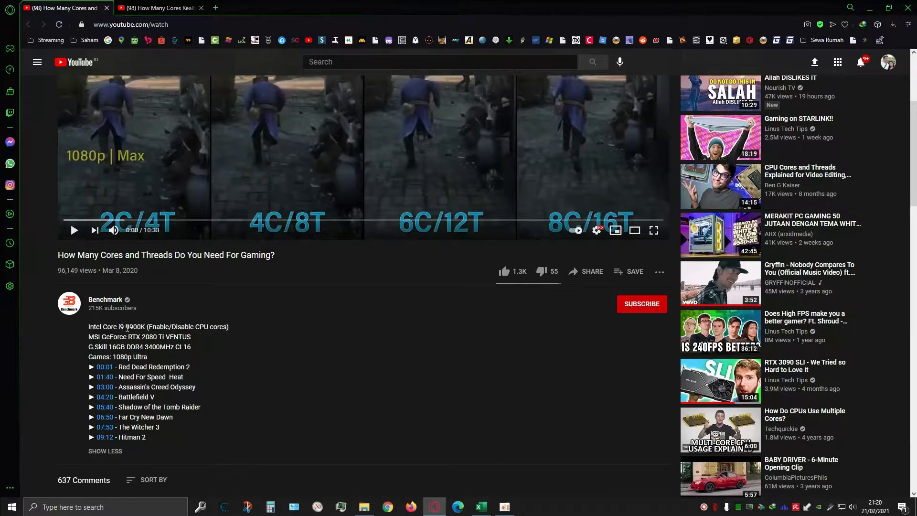
{"action": "double_click", "coordinate": [127, 327]}
{"action": "left_click", "coordinate": [135, 337]}
{"action": "left_click_drag", "start_coordinate": [128, 337], "coordinate": [161, 338]}
{"action": "left_click", "coordinate": [189, 345]}
{"action": "double_click", "coordinate": [118, 347]}
{"action": "left_click_drag", "start_coordinate": [118, 347], "coordinate": [151, 347]}
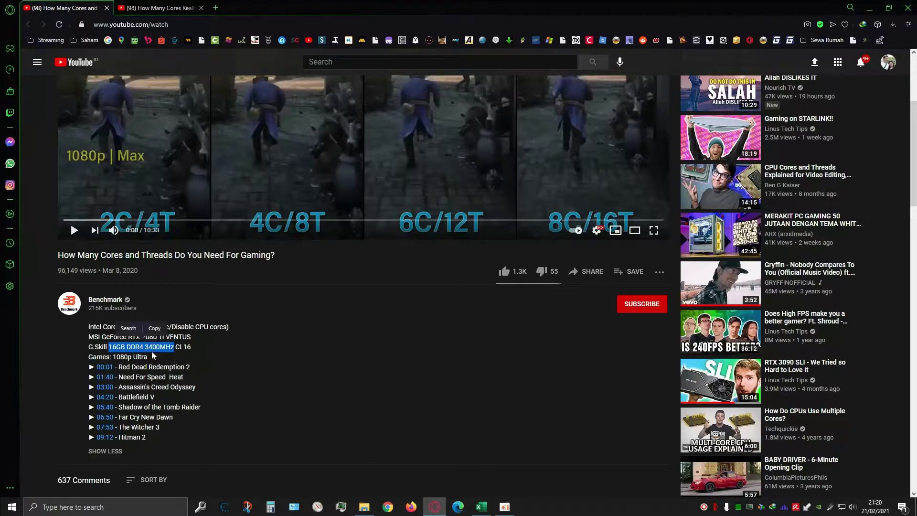
{"action": "left_click", "coordinate": [153, 359]}
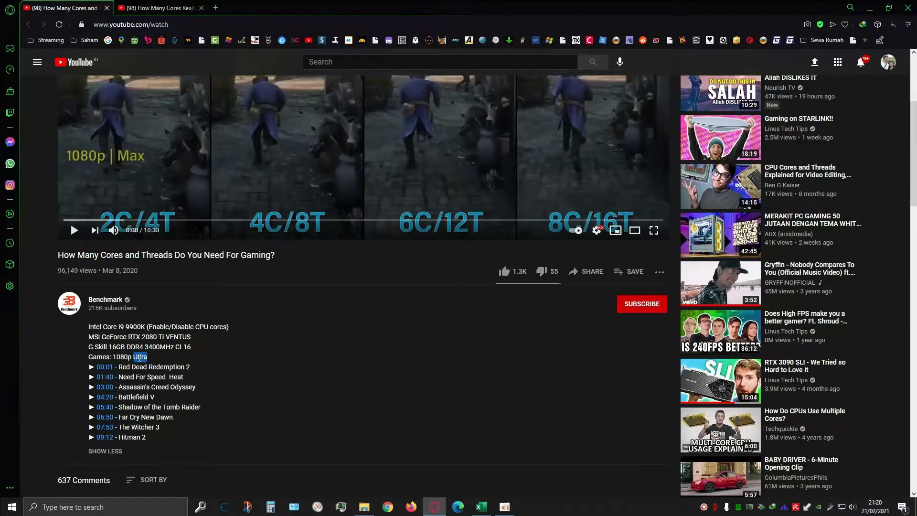
{"action": "scroll", "coordinate": [182, 62], "scroll_direction": "up", "scroll_amount": 4}
- Examine the test system in the Testing Games video's description, highlighting its processor and graphics card
{"action": "key", "text": "ctrl+Tab"}
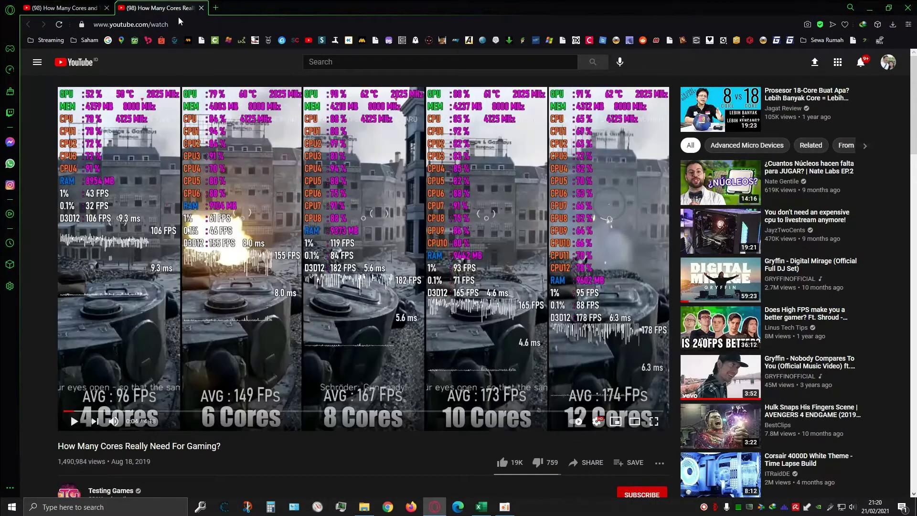
{"action": "scroll", "coordinate": [200, 267], "scroll_direction": "down", "scroll_amount": 3}
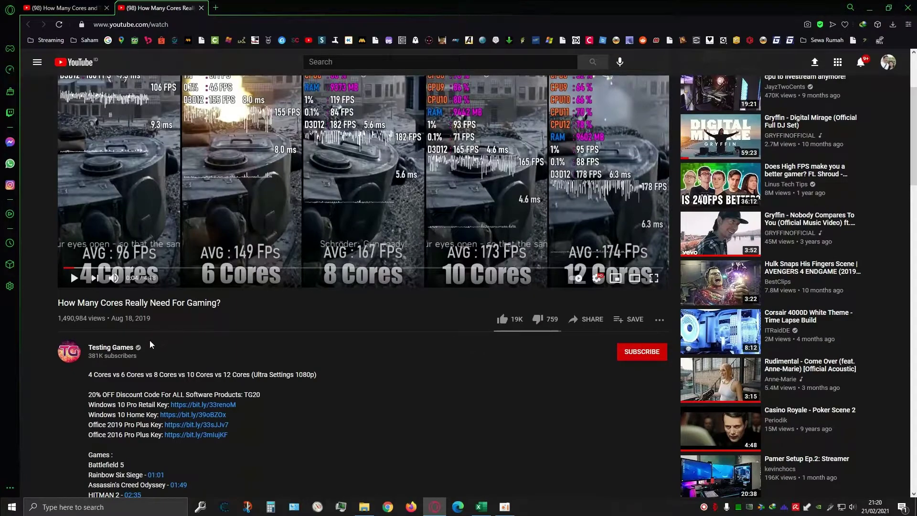
{"action": "scroll", "coordinate": [170, 352], "scroll_direction": "down", "scroll_amount": 5}
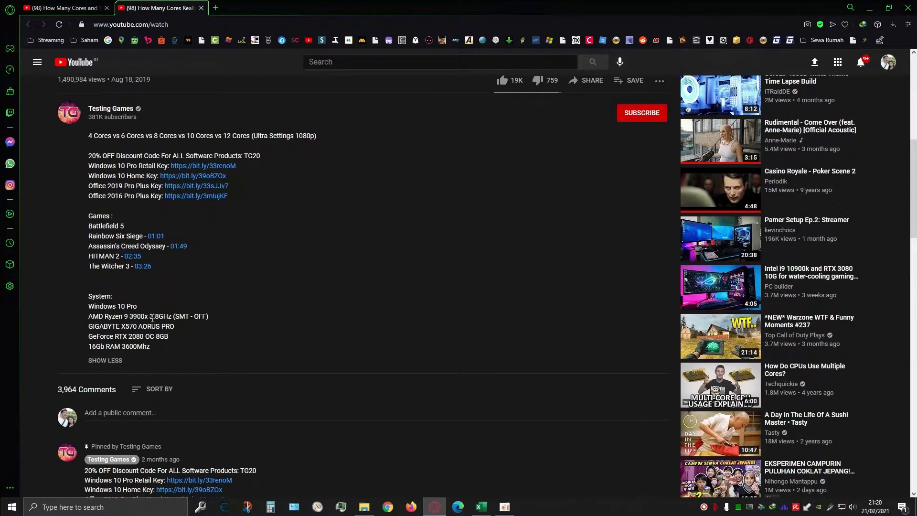
{"action": "left_click_drag", "start_coordinate": [95, 316], "coordinate": [134, 320]}
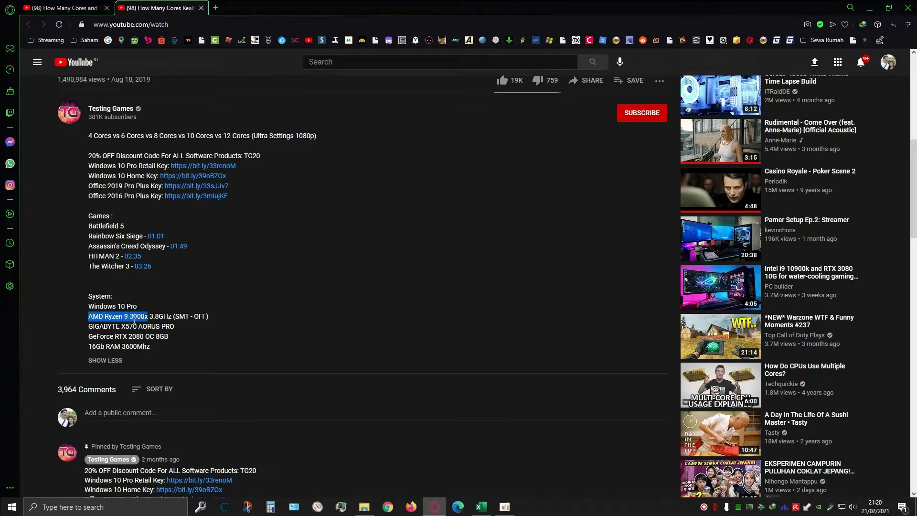
{"action": "left_click", "coordinate": [177, 326]}
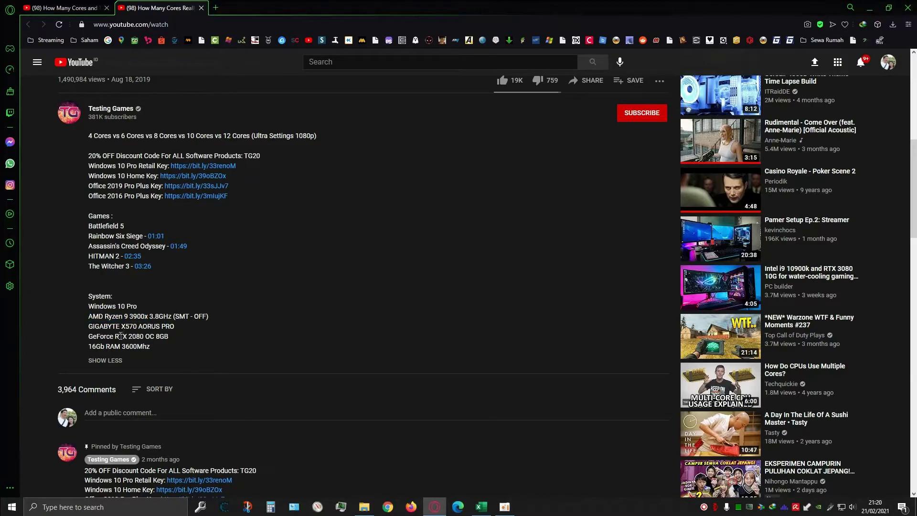
{"action": "left_click_drag", "start_coordinate": [120, 336], "coordinate": [151, 338]}
{"action": "left_click", "coordinate": [175, 335]}
- Compare the graphics cards listed in the two videos' descriptions, highlighting the model number in the Testing Games one
{"action": "left_click", "coordinate": [69, 6]}
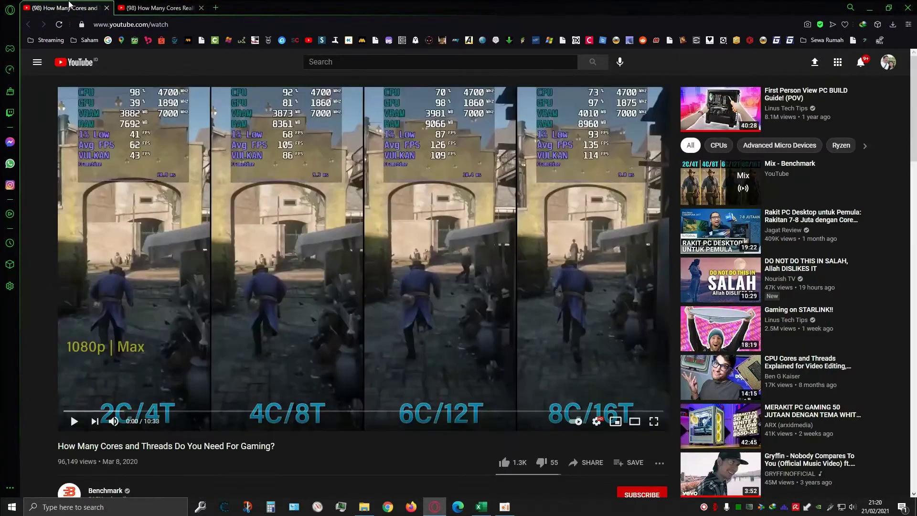
{"action": "scroll", "coordinate": [188, 216], "scroll_direction": "down", "scroll_amount": 5}
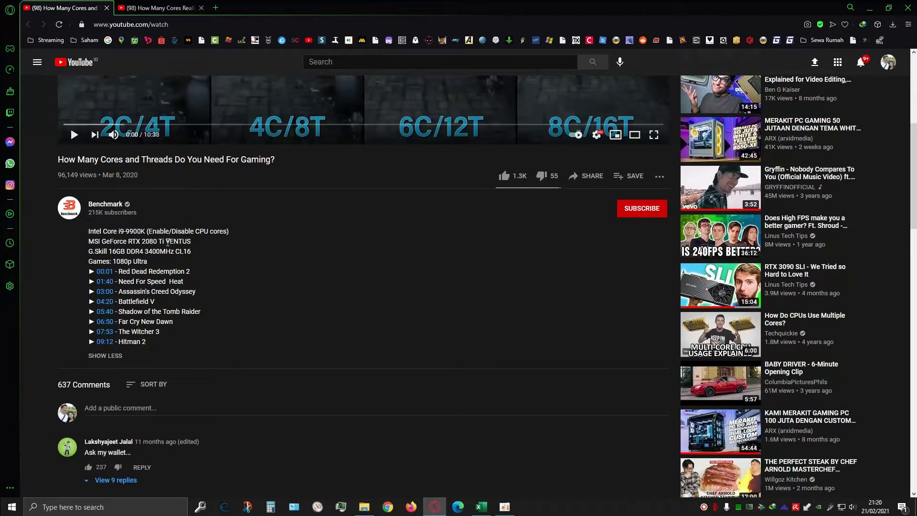
{"action": "left_click", "coordinate": [172, 8]}
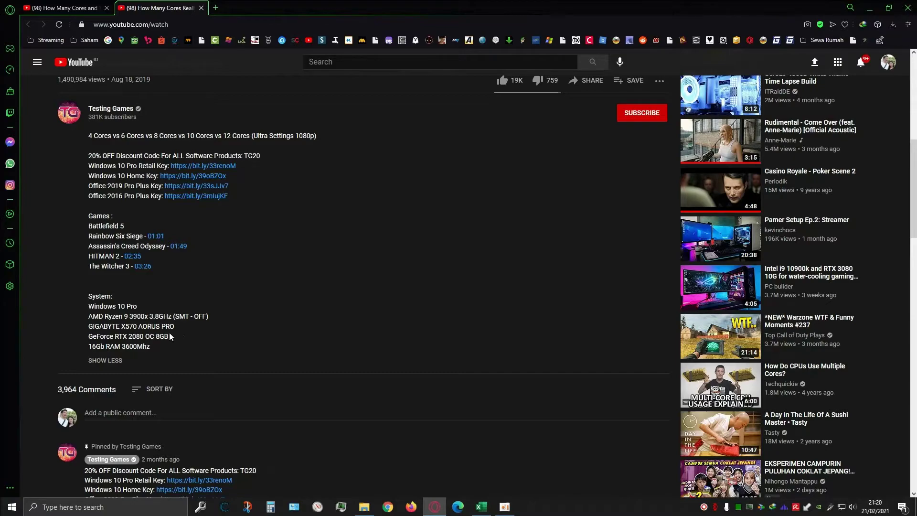
{"action": "double_click", "coordinate": [139, 336]}
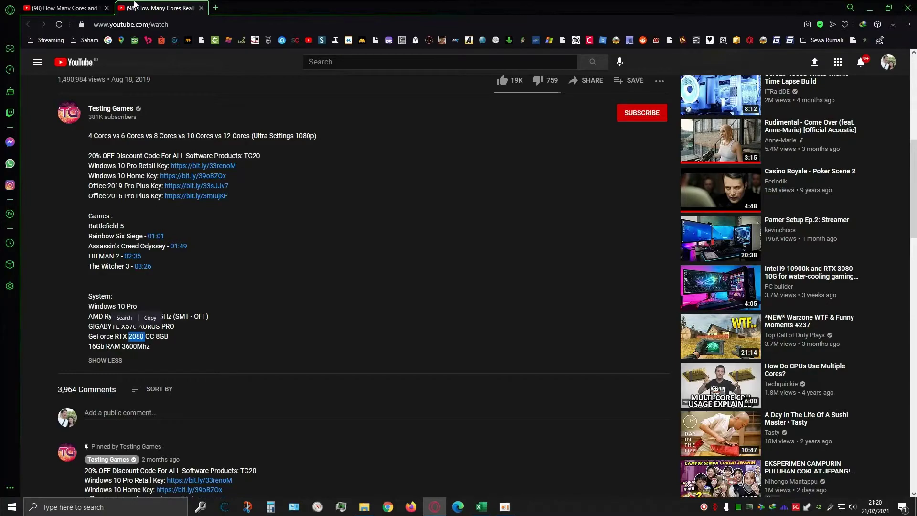
{"action": "left_click", "coordinate": [95, 8]}
{"action": "left_click", "coordinate": [133, 7]}
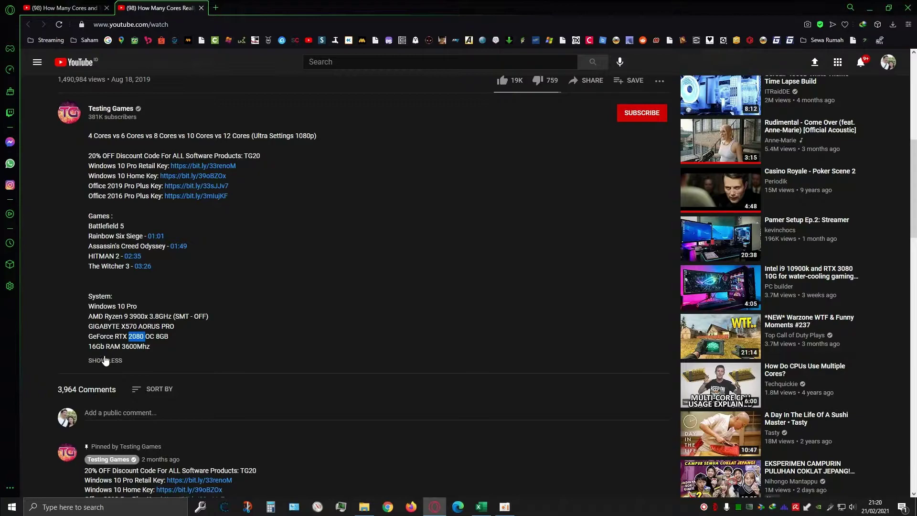
- Compare the RAM in both videos' descriptions, highlighting the Testing Games capacity and speed and the Benchmark memory speed
{"action": "double_click", "coordinate": [93, 345]}
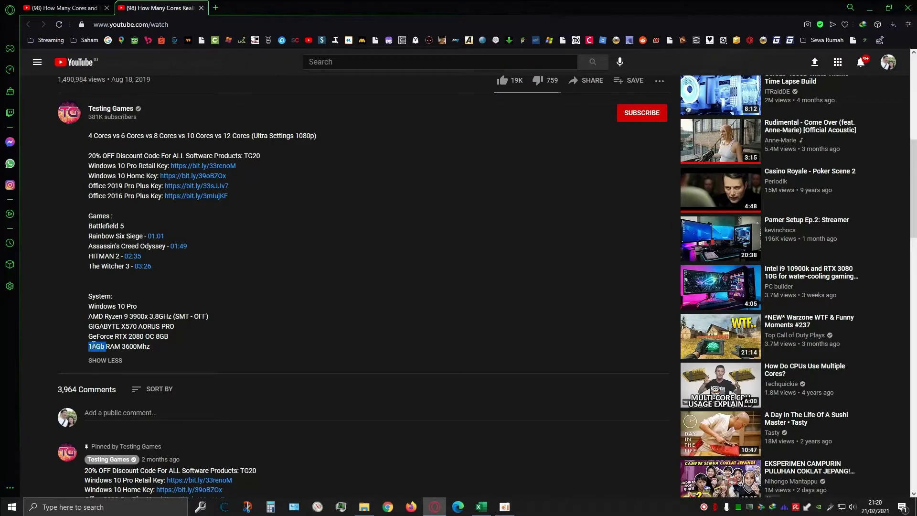
{"action": "left_click_drag", "start_coordinate": [94, 346], "coordinate": [98, 346]}
{"action": "left_click", "coordinate": [117, 348]}
{"action": "double_click", "coordinate": [136, 346]}
{"action": "left_click", "coordinate": [101, 4]}
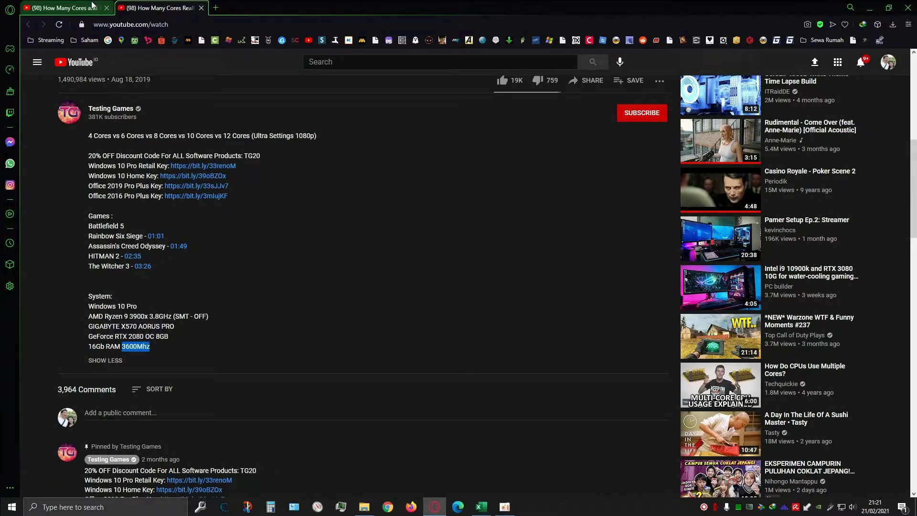
{"action": "double_click", "coordinate": [159, 251]}
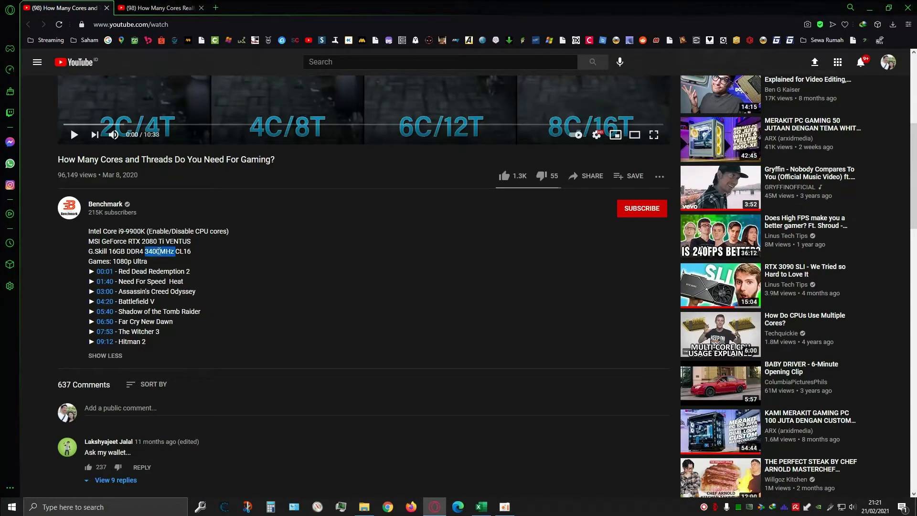
{"action": "left_click", "coordinate": [154, 8]}
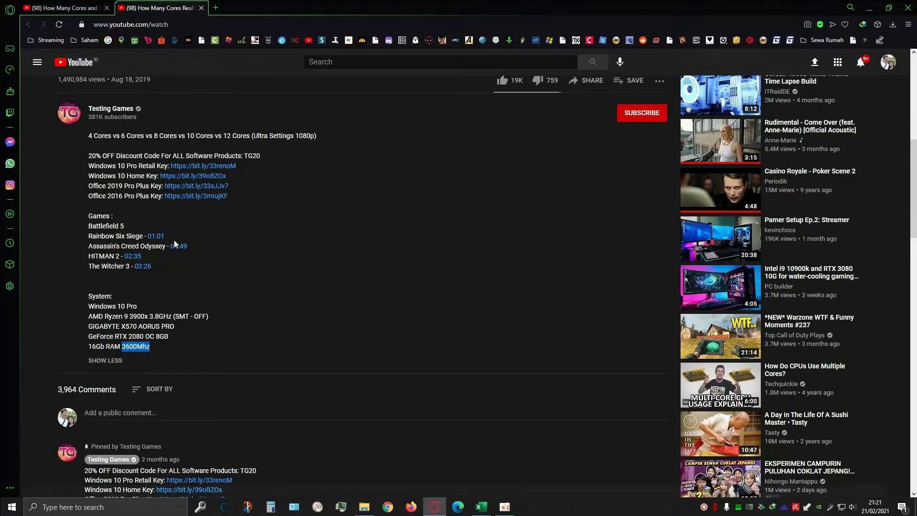
- Clear the text selection and review the Testing Games description back up to the core-count comparison frame
{"action": "left_click", "coordinate": [155, 320]}
{"action": "scroll", "coordinate": [215, 349], "scroll_direction": "up", "scroll_amount": 2}
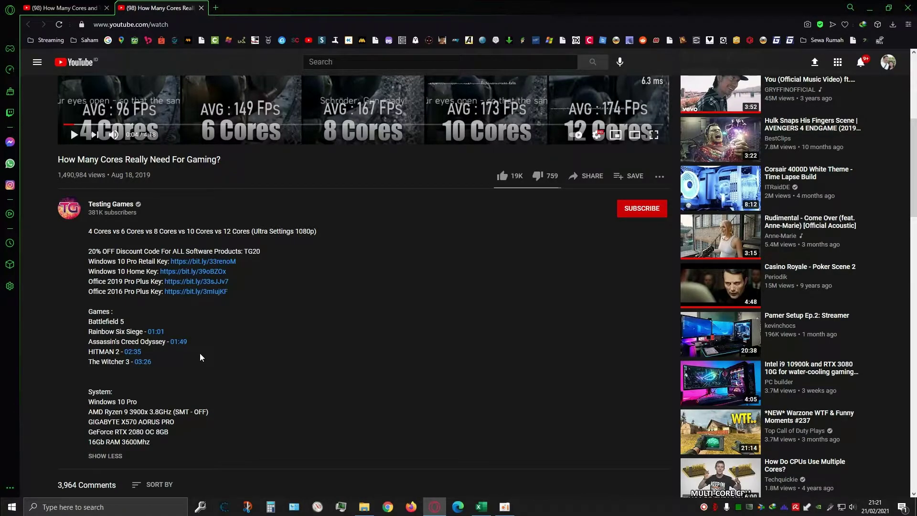
{"action": "scroll", "coordinate": [200, 353], "scroll_direction": "up", "scroll_amount": 6}
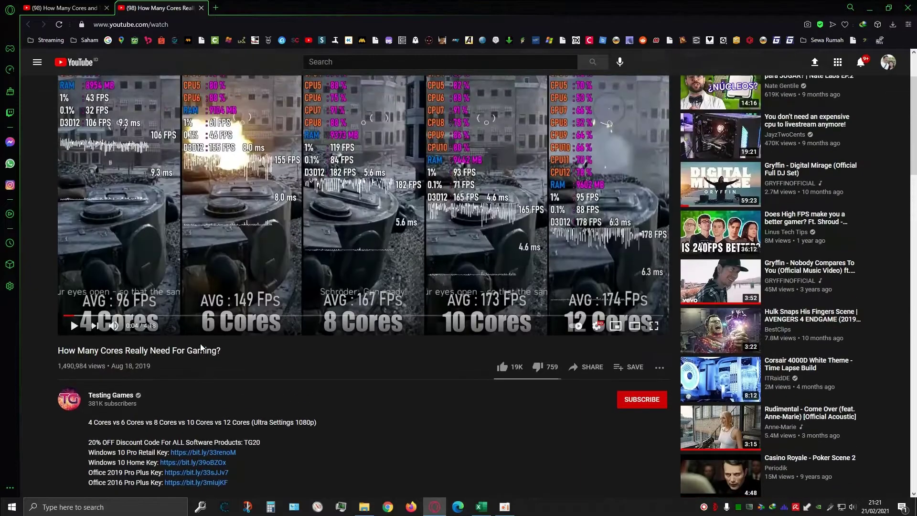
- Compare the core-count frames of the Benchmark and Testing Games videos, clearing the highlighted memory speed in the Benchmark description
{"action": "left_click", "coordinate": [65, 7]}
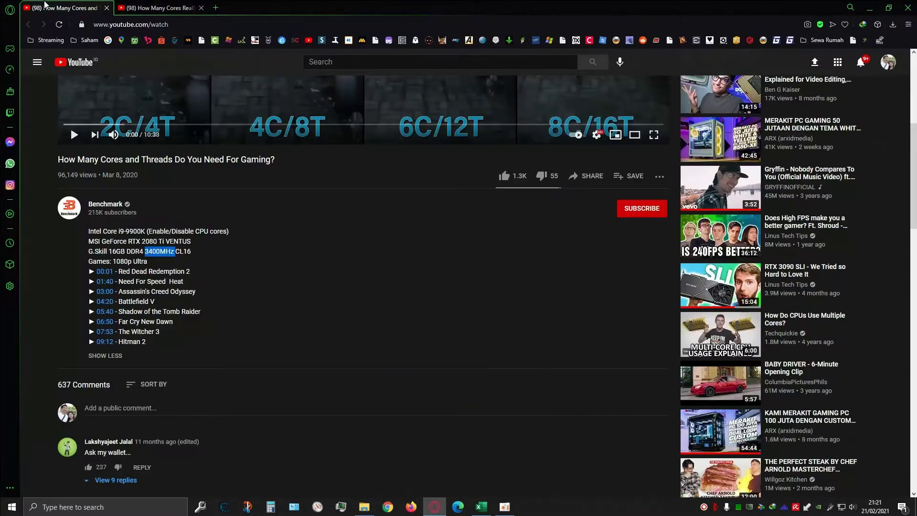
{"action": "left_click", "coordinate": [230, 229]}
{"action": "scroll", "coordinate": [230, 238], "scroll_direction": "up", "scroll_amount": 6}
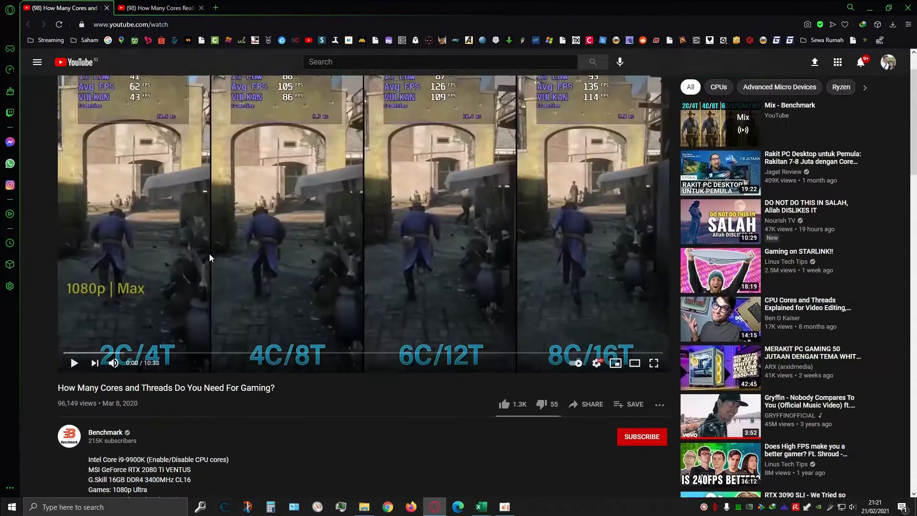
{"action": "left_click", "coordinate": [151, 7]}
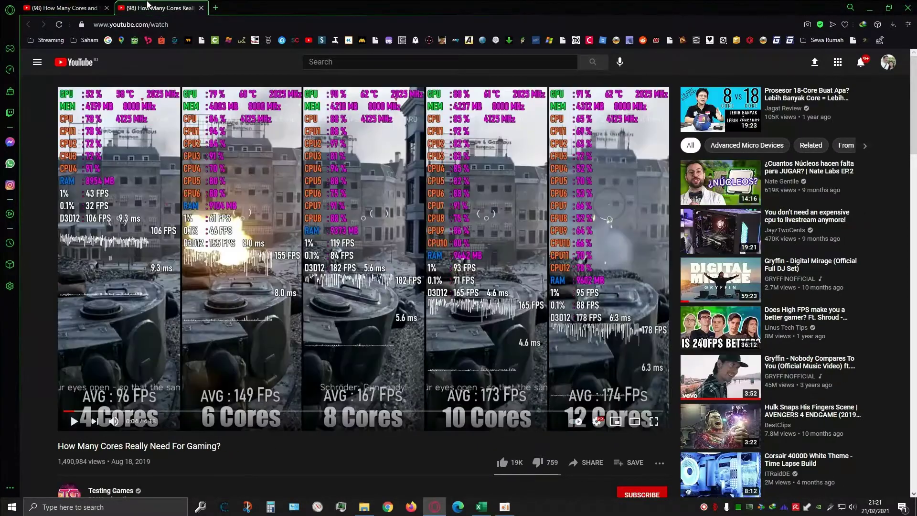
{"action": "left_click", "coordinate": [90, 7]}
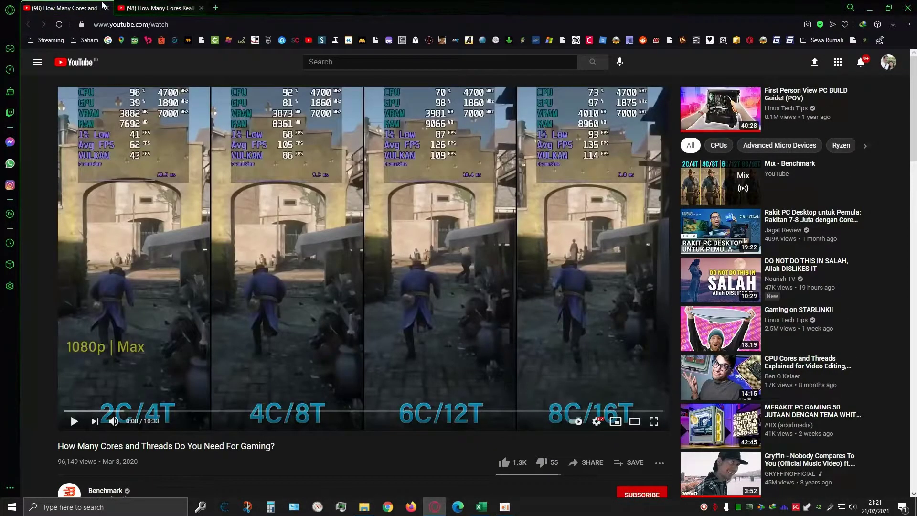
{"action": "left_click", "coordinate": [125, 8]}
{"action": "left_click", "coordinate": [96, 7]}
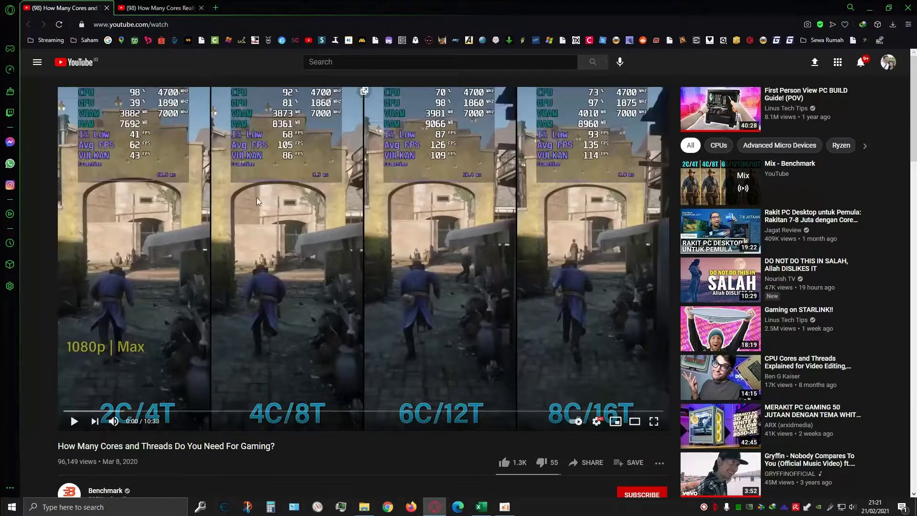
- Minimize the browser and review the Benchmark video screenshots starting from 1 - BFV.png on the desktop, closing the image viewer when done
{"action": "left_click", "coordinate": [869, 8]}
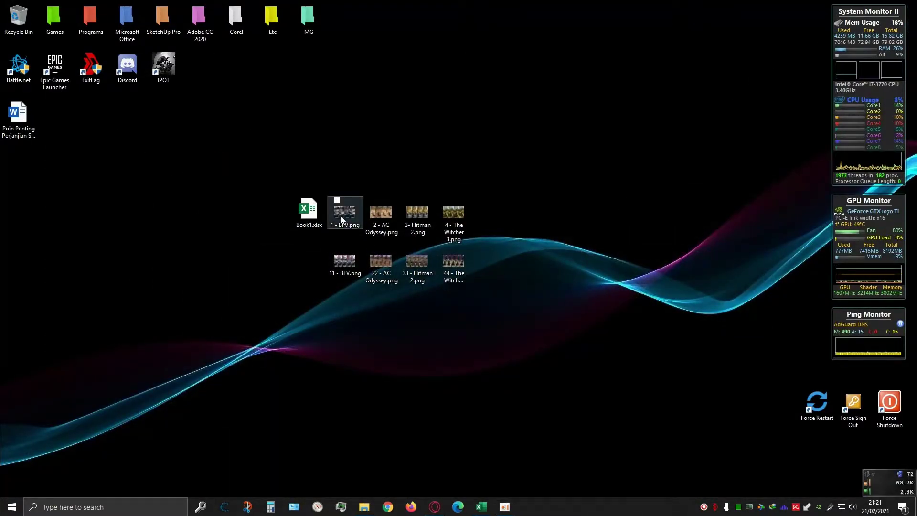
{"action": "double_click", "coordinate": [341, 216]}
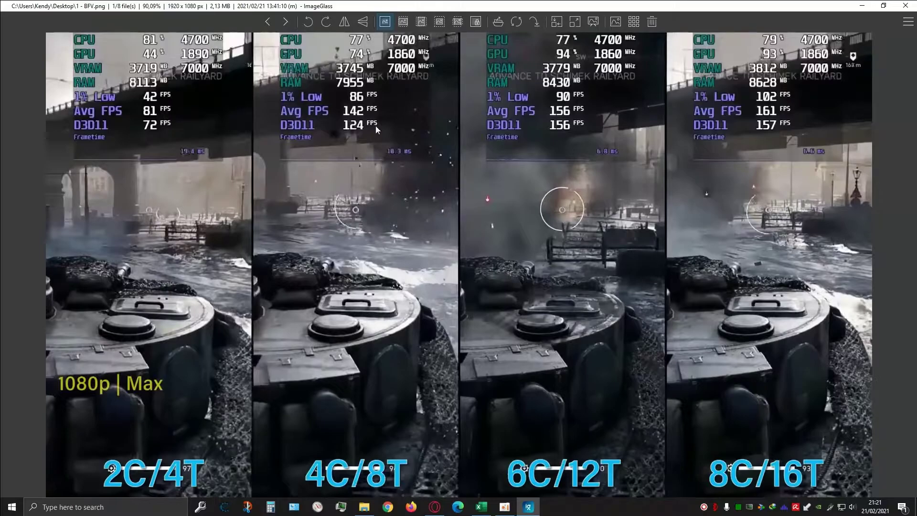
{"action": "key", "text": "Right"}
{"action": "key", "text": "Right"}
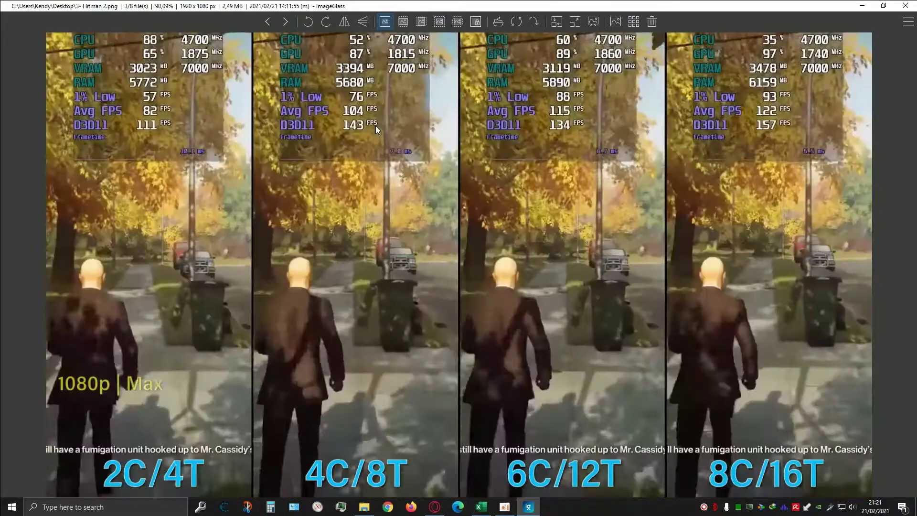
{"action": "key", "text": "Right"}
{"action": "key", "text": "Left"}
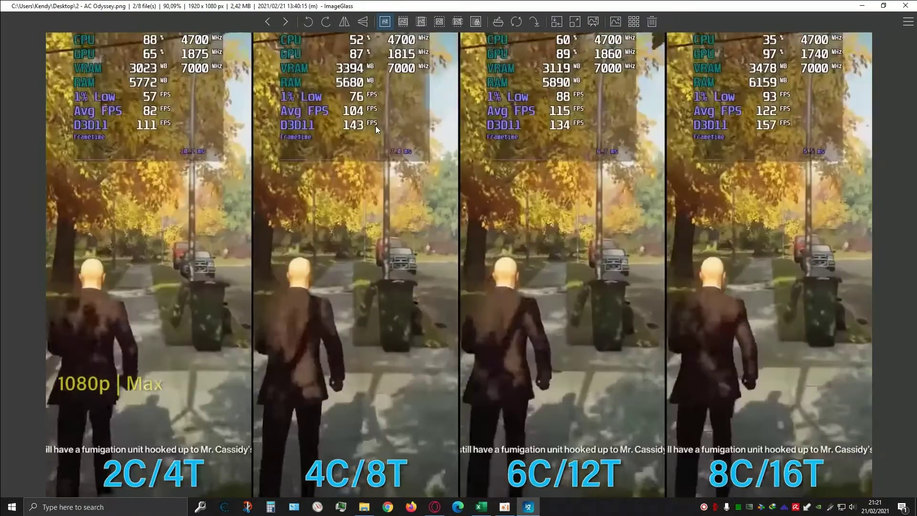
{"action": "key", "text": "Left"}
{"action": "key", "text": "Left"}
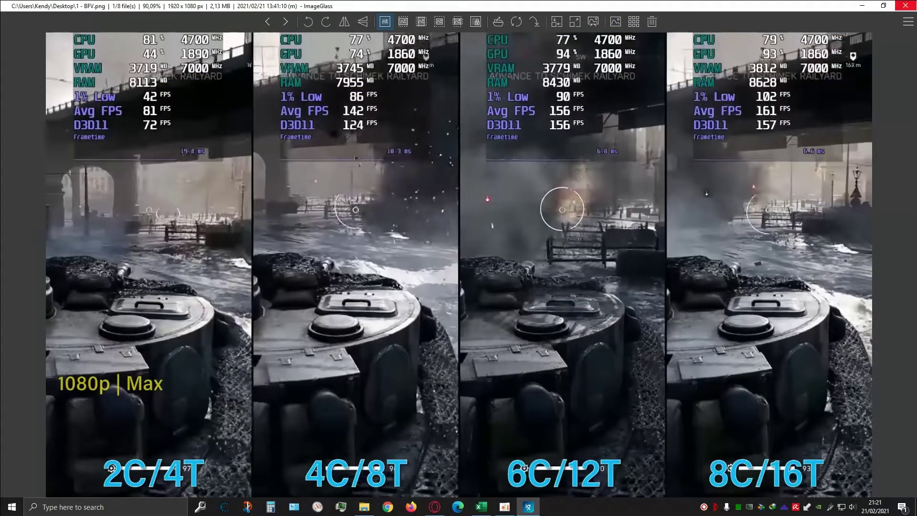
{"action": "left_click", "coordinate": [905, 5]}
- Review the Testing Games screenshots starting from 11 - BFV.png on the desktop, closing the image viewer when done
{"action": "double_click", "coordinate": [354, 262]}
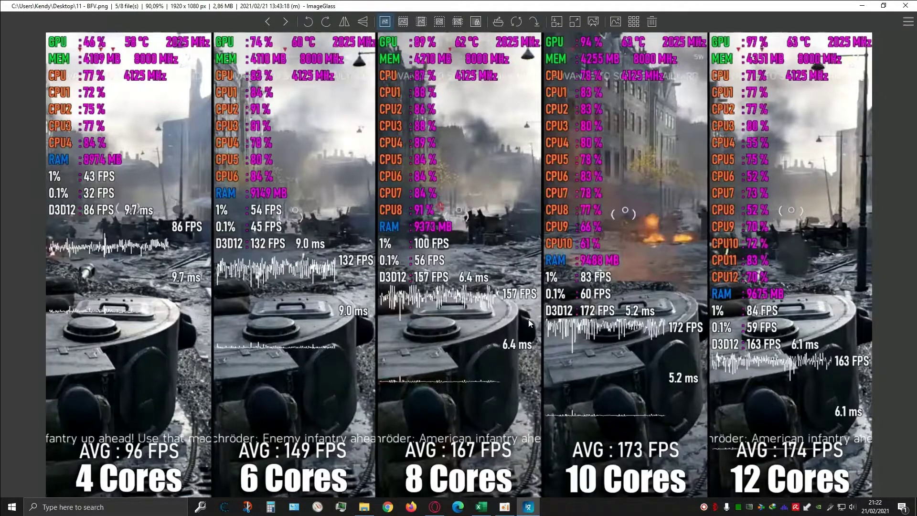
{"action": "key", "text": "Right"}
{"action": "key", "text": "Right"}
{"action": "key", "text": "Right"}
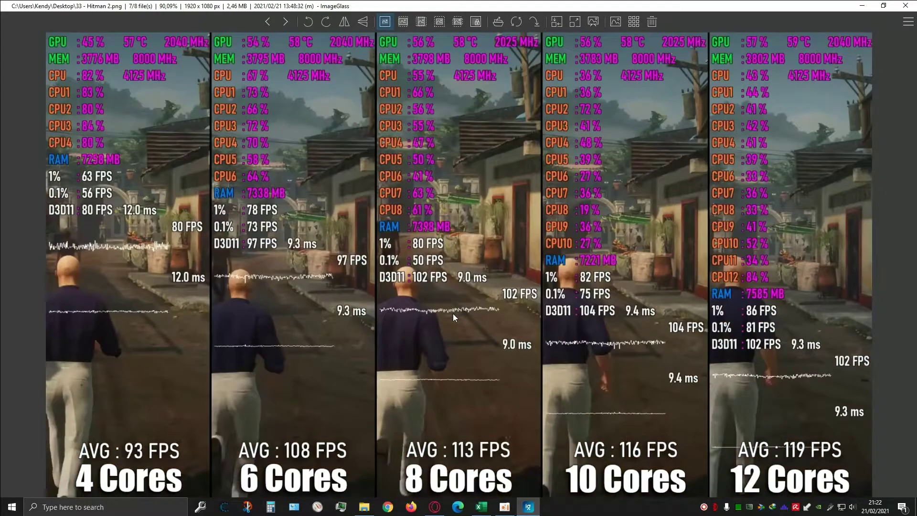
{"action": "key", "text": "Left"}
{"action": "key", "text": "Left"}
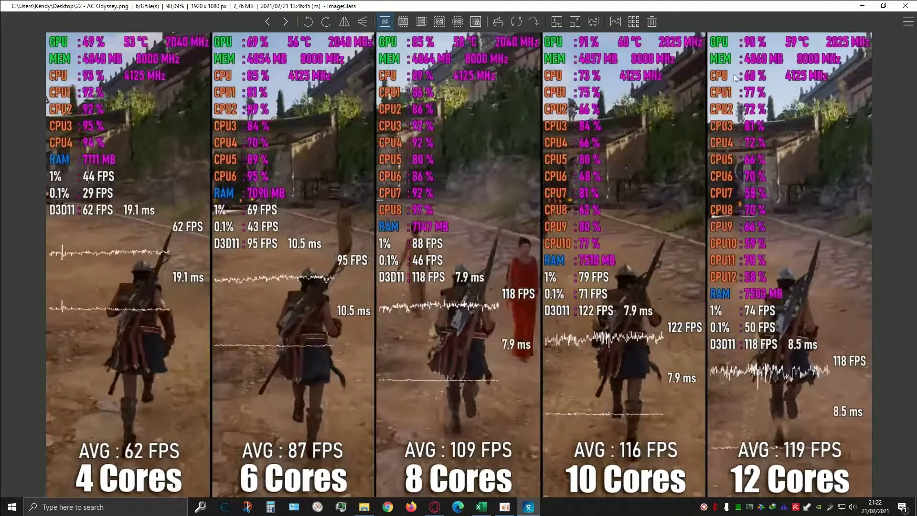
{"action": "left_click", "coordinate": [906, 6]}
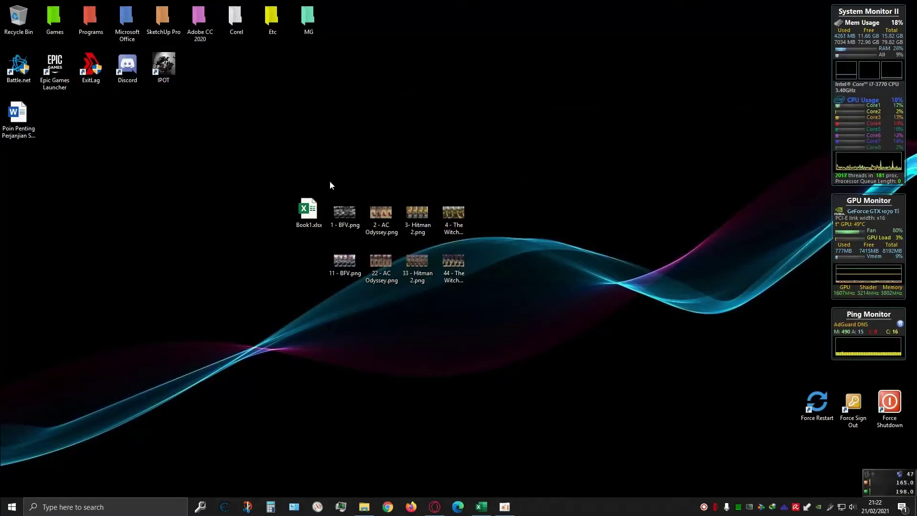
- Open the Book1.xlsx workbook and examine the Benchmark test system details above the INTEL table, including the processor's Hyper-Threading note
{"action": "double_click", "coordinate": [313, 204]}
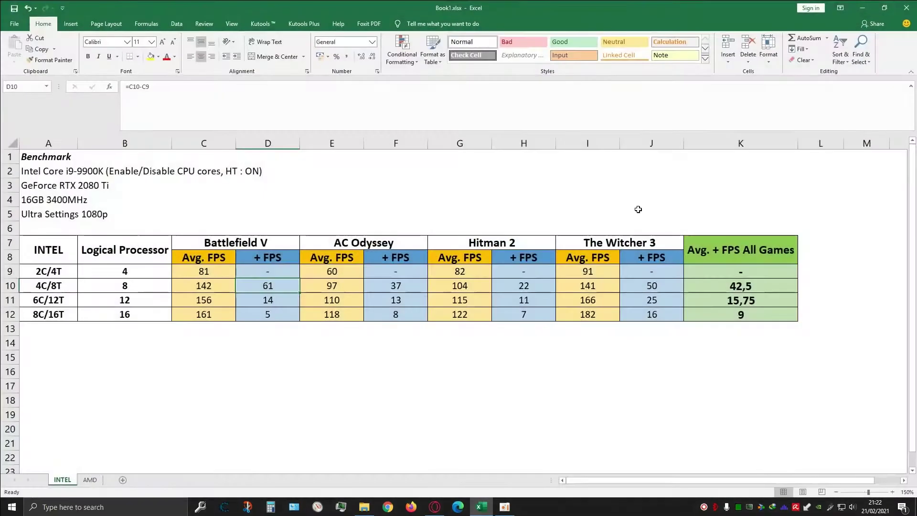
{"action": "left_click", "coordinate": [517, 309]}
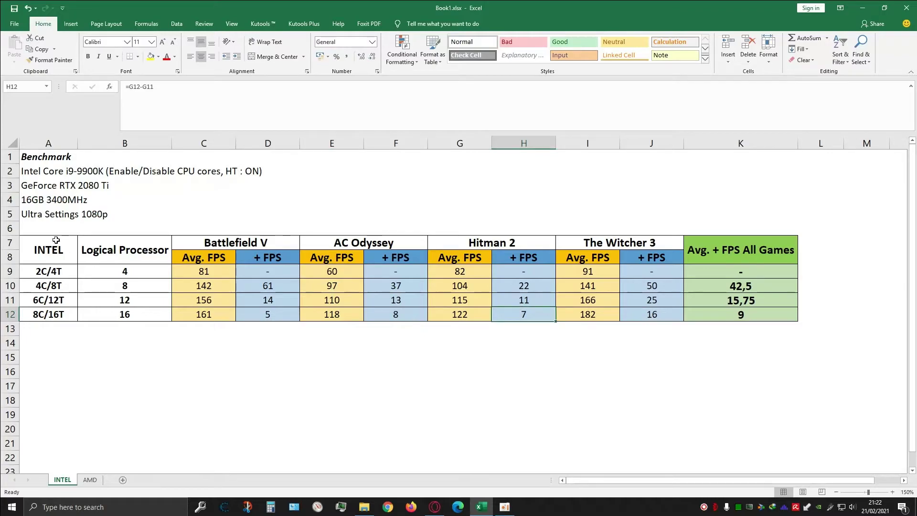
{"action": "left_click", "coordinate": [40, 226]}
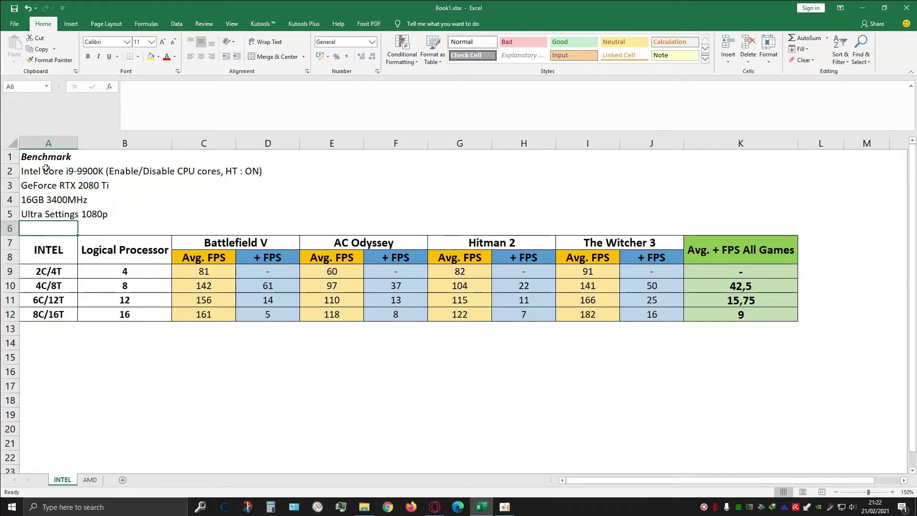
{"action": "key", "text": "ctrl+Home"}
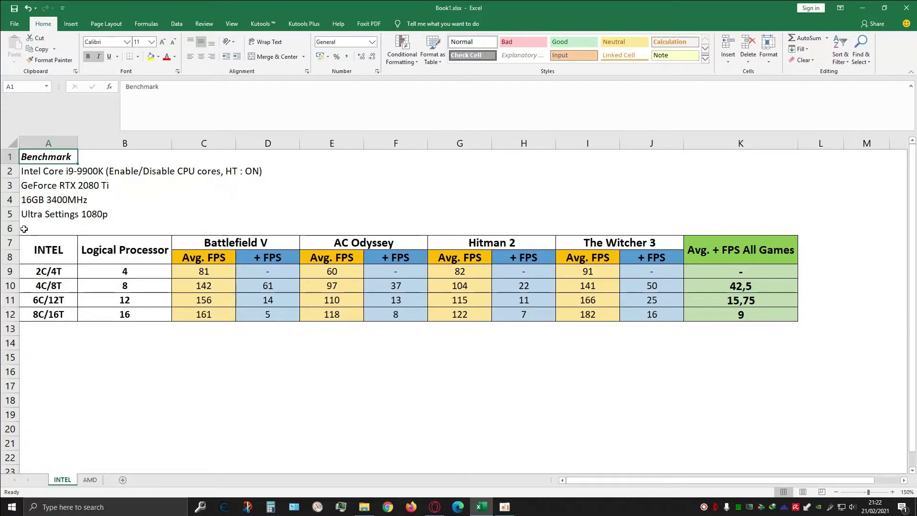
{"action": "left_click", "coordinate": [24, 229]}
{"action": "left_click", "coordinate": [38, 172]}
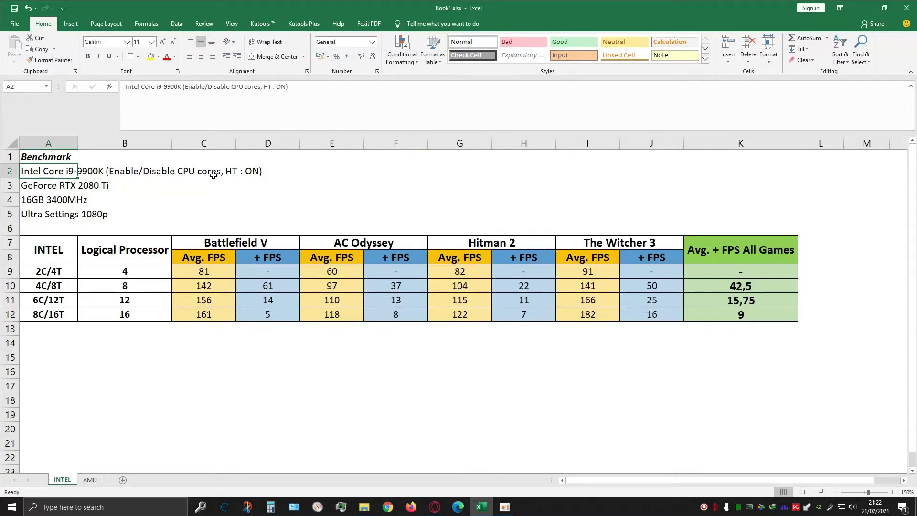
{"action": "left_click", "coordinate": [242, 172]}
{"action": "left_click", "coordinate": [46, 171]}
- Examine the core and thread configurations in the INTEL column, from 2C/4T to 8C/16T
{"action": "left_click_drag", "start_coordinate": [54, 271], "coordinate": [53, 315]}
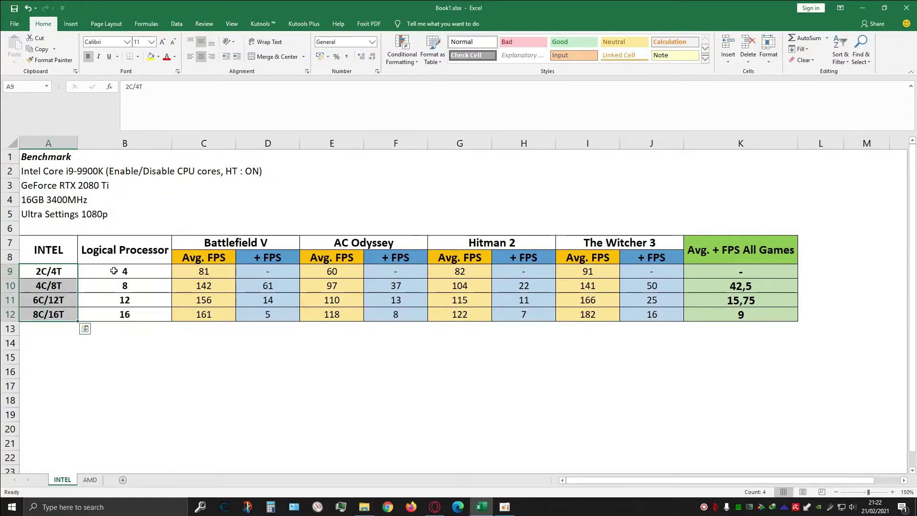
{"action": "left_click", "coordinate": [53, 271]}
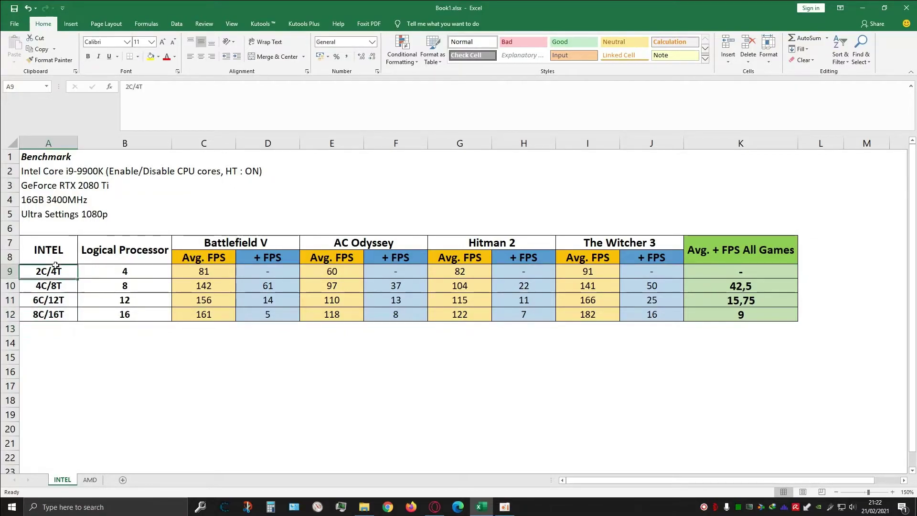
{"action": "left_click", "coordinate": [69, 288]}
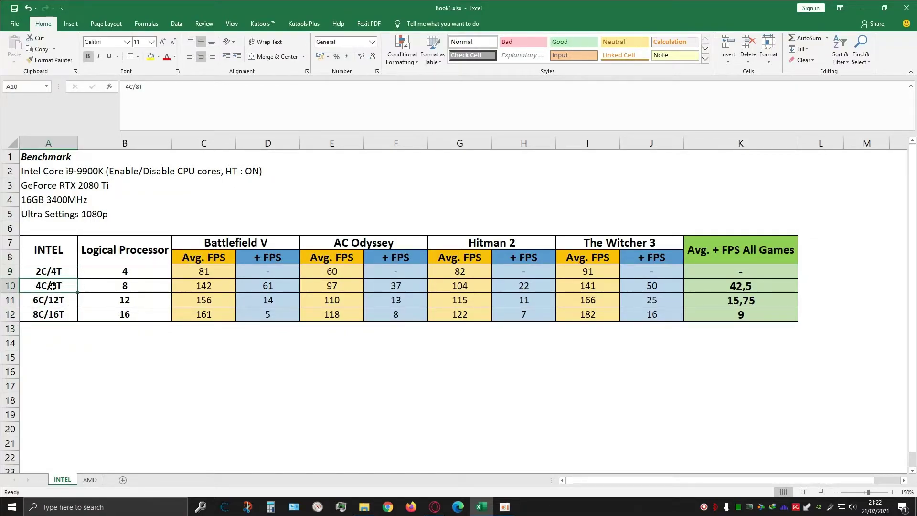
{"action": "left_click", "coordinate": [43, 301]}
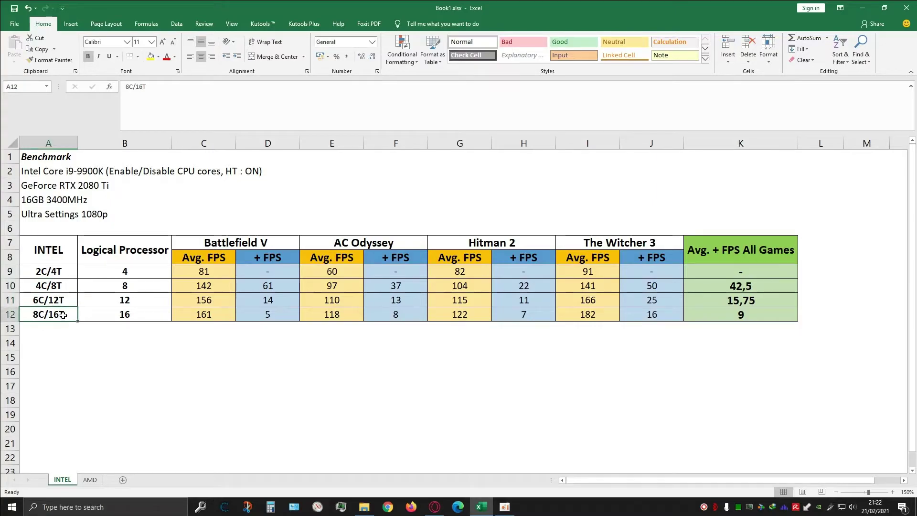
{"action": "left_click", "coordinate": [117, 340]}
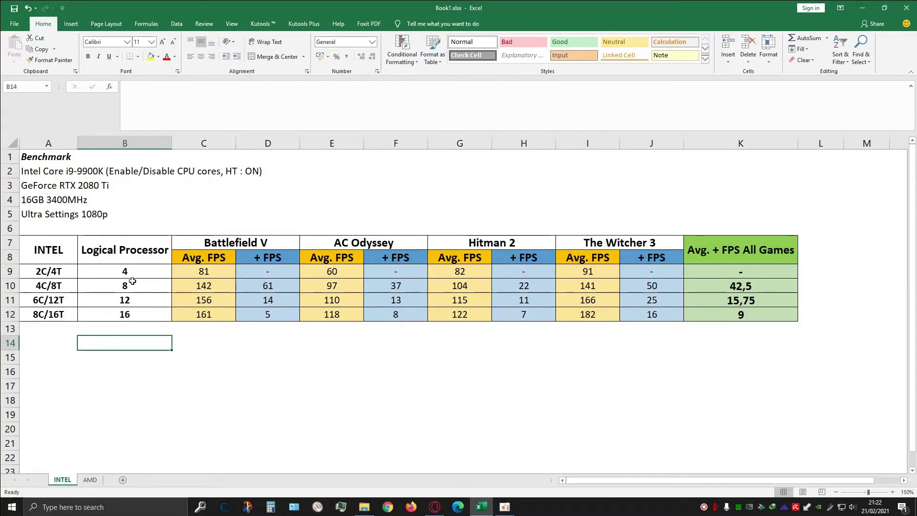
- Examine the Logical Processor column, highlighting the count for each core configuration row by row
{"action": "left_click_drag", "start_coordinate": [131, 270], "coordinate": [136, 315]}
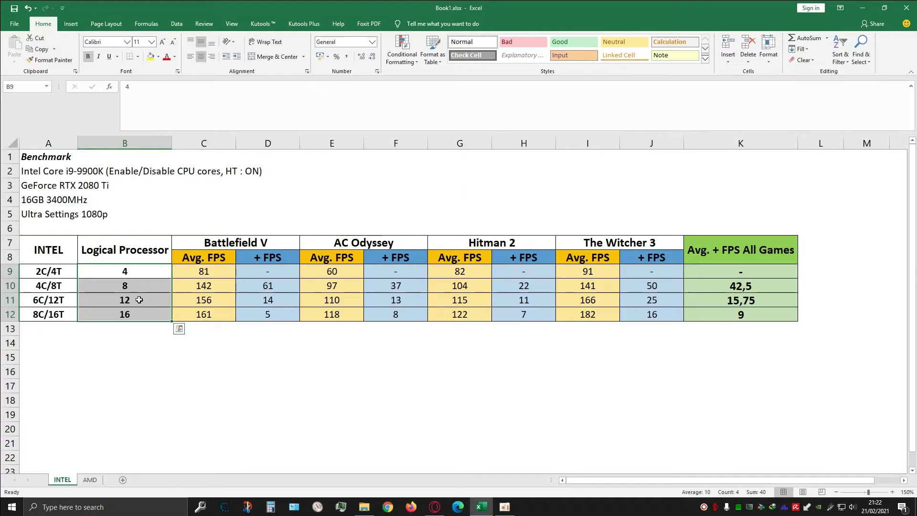
{"action": "left_click", "coordinate": [139, 271]}
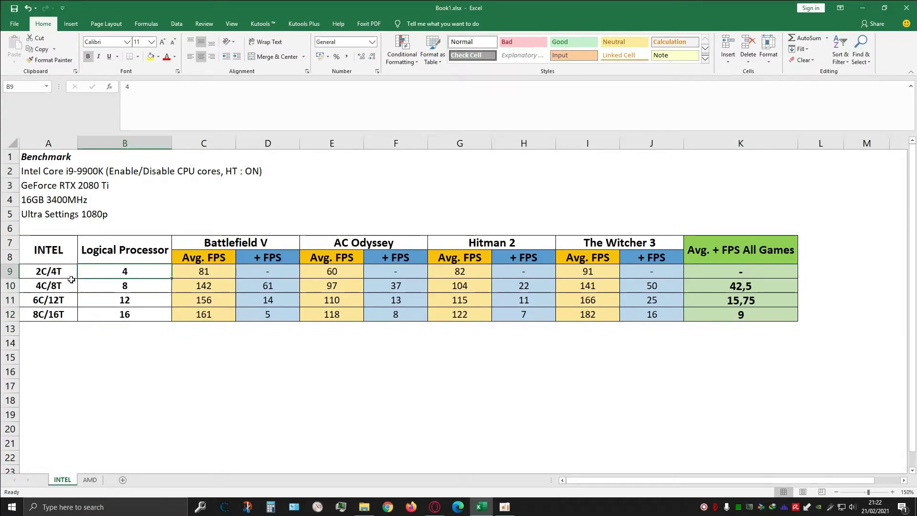
{"action": "left_click", "coordinate": [137, 286]}
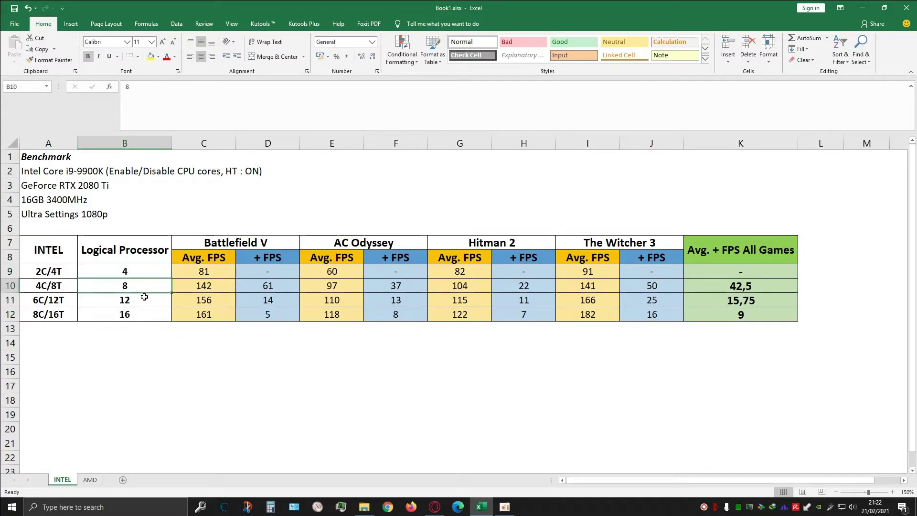
{"action": "left_click", "coordinate": [140, 300]}
{"action": "left_click", "coordinate": [143, 314]}
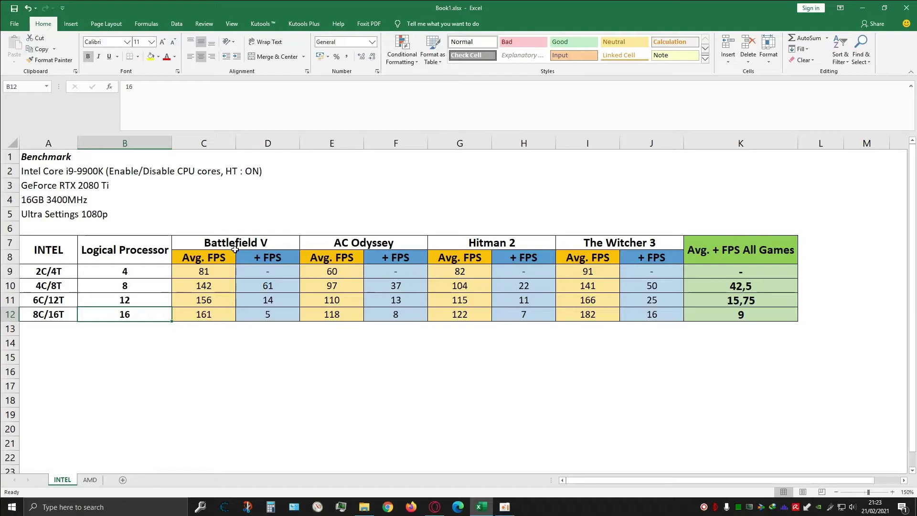
- Examine the Battlefield V heading and highlight all four values in its Avg. FPS column
{"action": "left_click", "coordinate": [233, 264]}
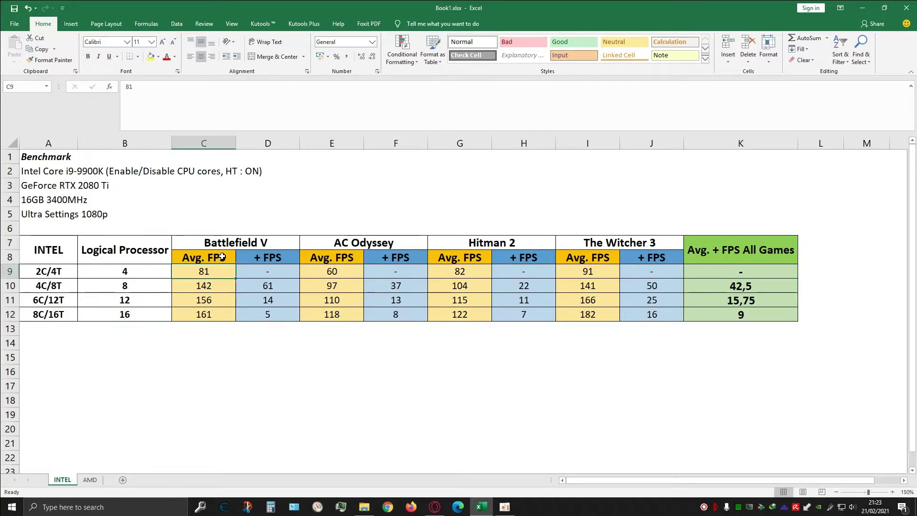
{"action": "left_click", "coordinate": [258, 241]}
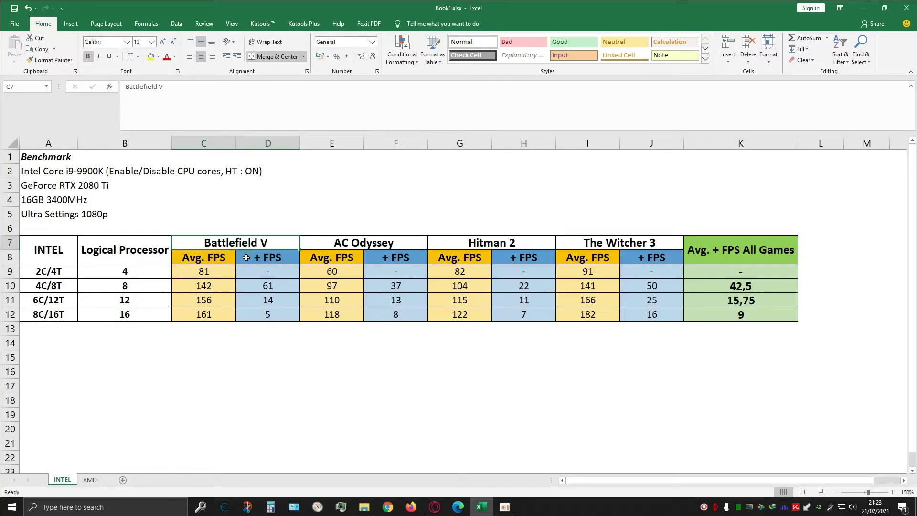
{"action": "left_click", "coordinate": [229, 259]}
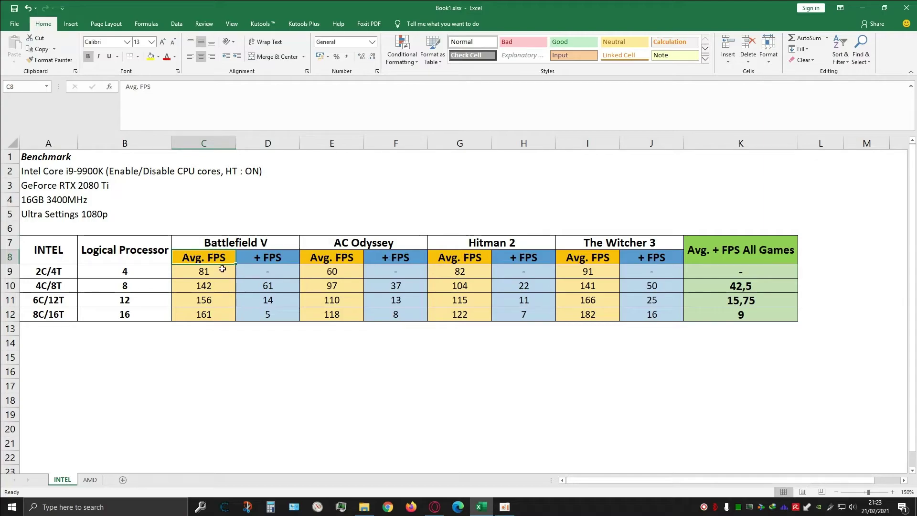
{"action": "left_click_drag", "start_coordinate": [222, 269], "coordinate": [223, 313]}
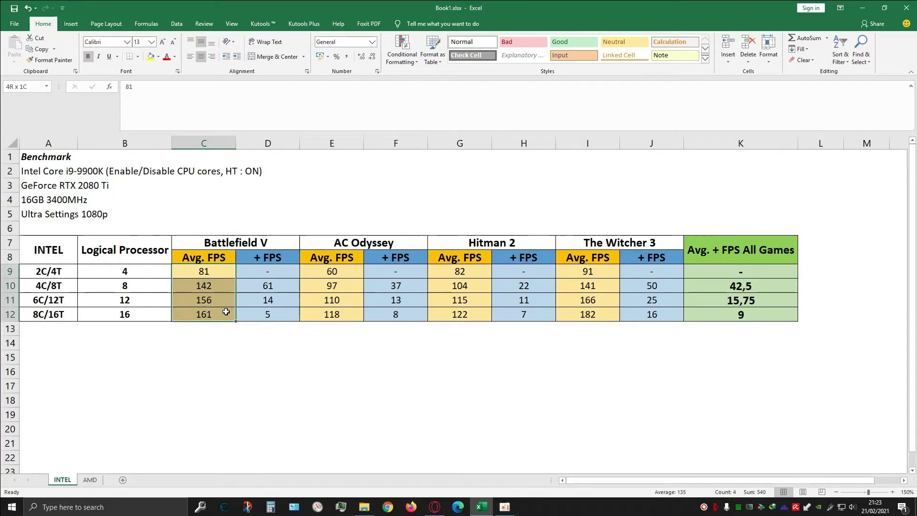
- Compare the Logical Processor count with the Battlefield V Avg. FPS for the 2C/4T, 4C/8T and 6C/12T rows
{"action": "left_click", "coordinate": [123, 272]}
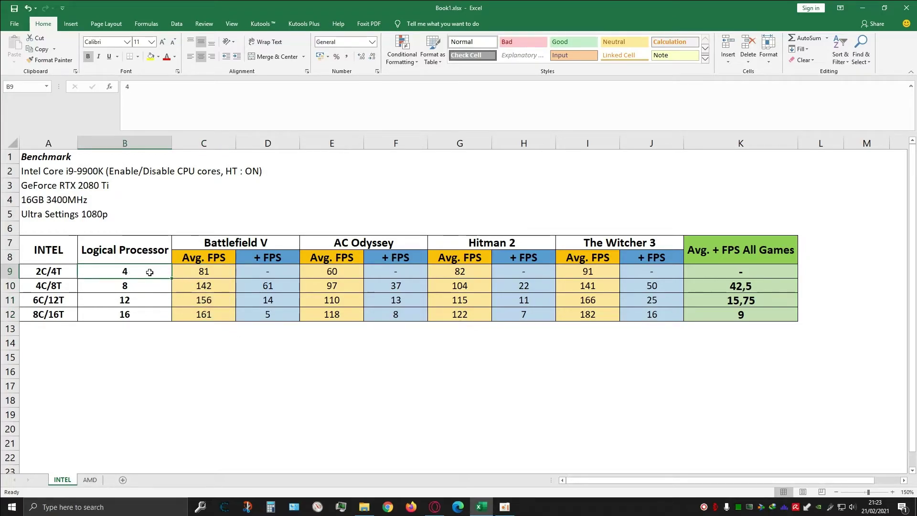
{"action": "left_click", "coordinate": [191, 272]}
{"action": "left_click", "coordinate": [152, 288]}
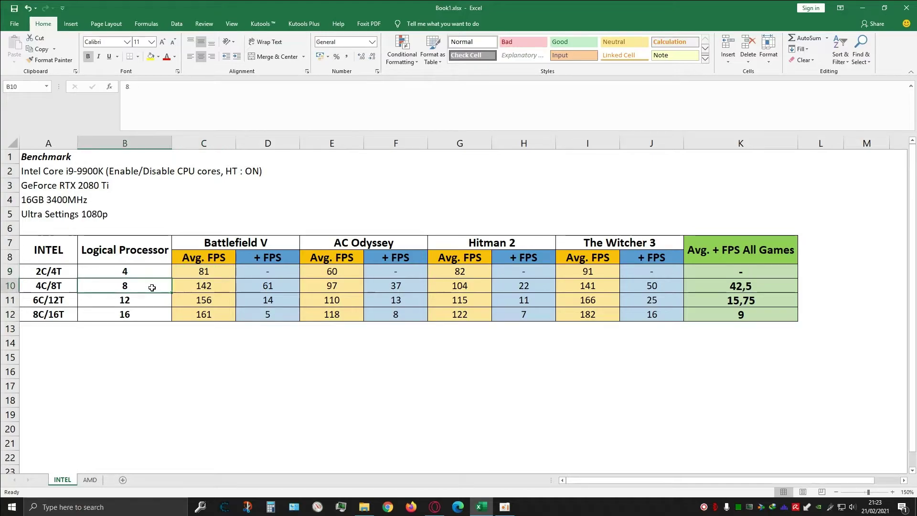
{"action": "left_click", "coordinate": [191, 287]}
{"action": "left_click", "coordinate": [148, 299]}
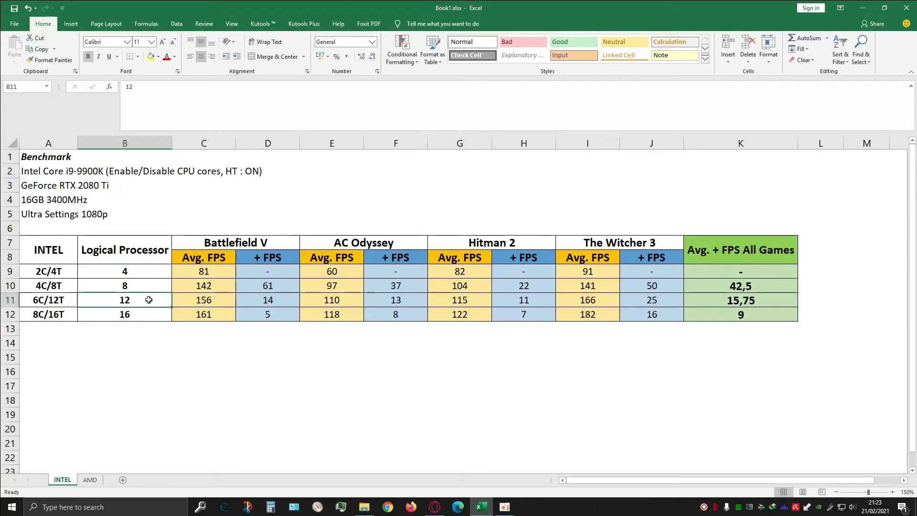
{"action": "left_click", "coordinate": [194, 299]}
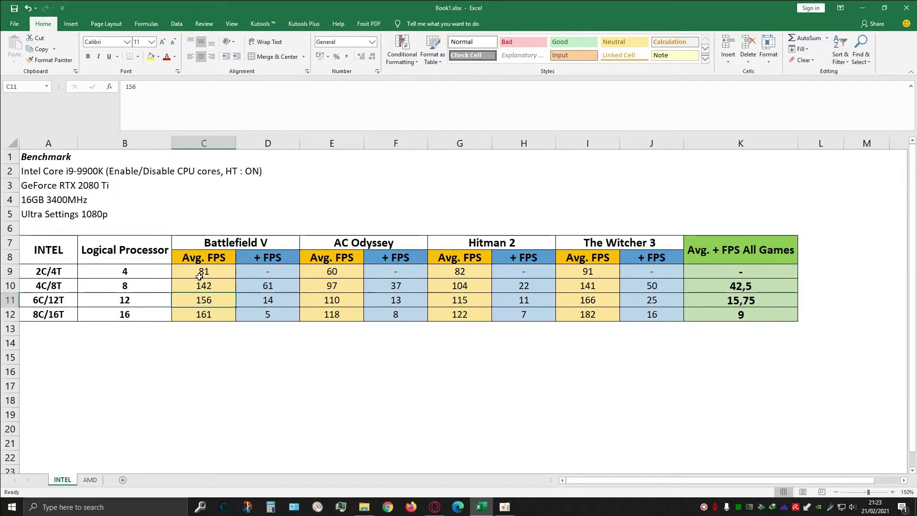
- Highlight the Avg. FPS values of Battlefield V, AC Odyssey, Hitman 2 and The Witcher 3 game by game
{"action": "left_click_drag", "start_coordinate": [200, 276], "coordinate": [205, 314]}
{"action": "left_click_drag", "start_coordinate": [332, 271], "coordinate": [334, 300]}
{"action": "left_click", "coordinate": [356, 313]}
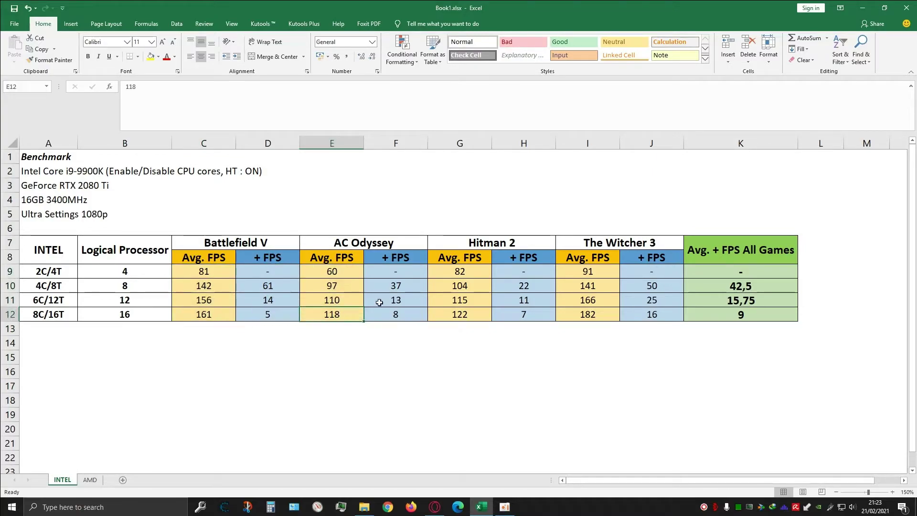
{"action": "left_click_drag", "start_coordinate": [456, 272], "coordinate": [461, 316]}
{"action": "left_click", "coordinate": [590, 271]}
- Examine Battlefield V's + FPS gains for the 4C/8T and 6C/12T rows against the matching Logical Processor counts
{"action": "left_click", "coordinate": [286, 291]}
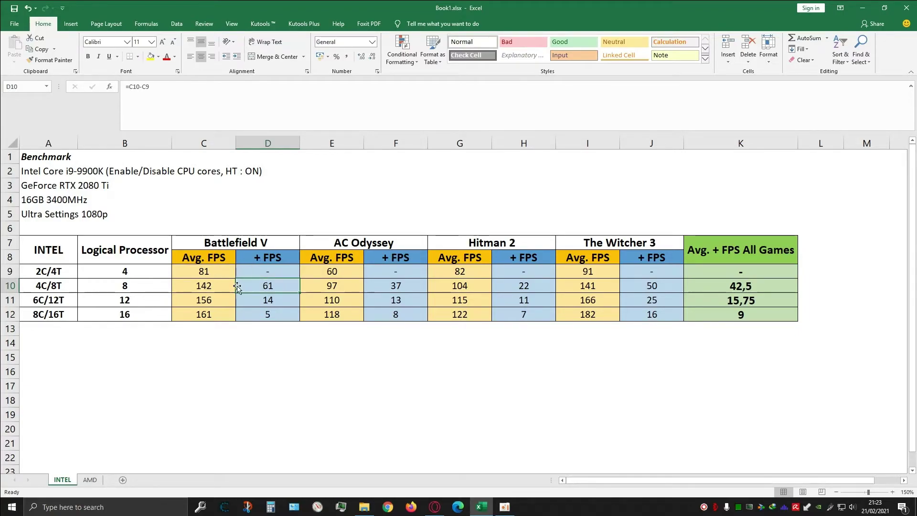
{"action": "left_click", "coordinate": [143, 284]}
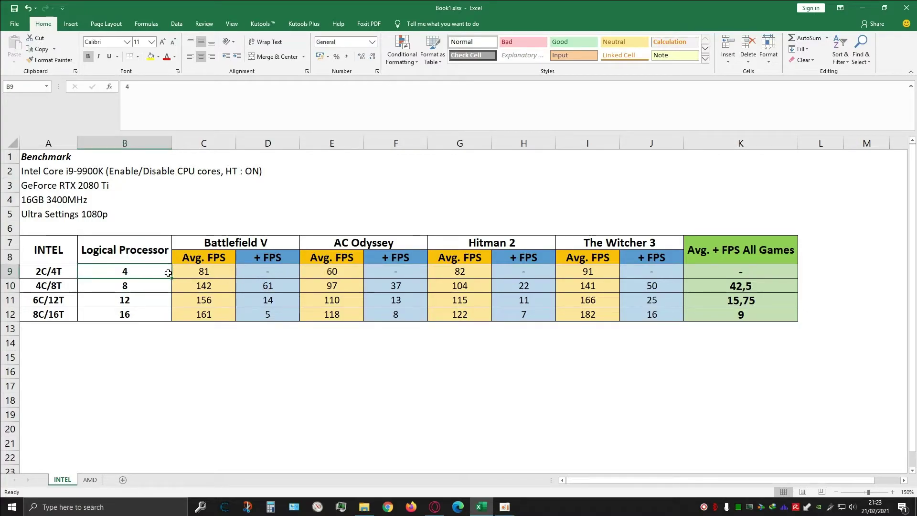
{"action": "left_click", "coordinate": [286, 283]}
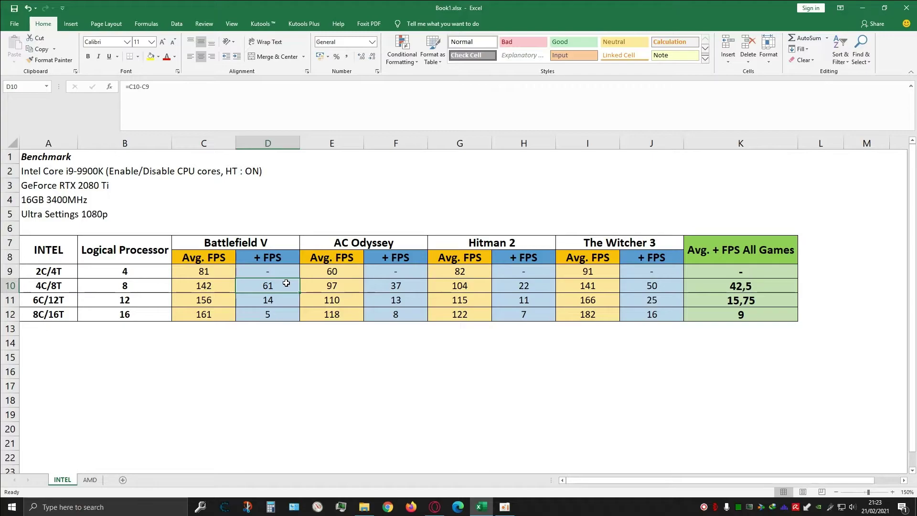
{"action": "left_click", "coordinate": [149, 297]}
{"action": "left_click", "coordinate": [151, 289]}
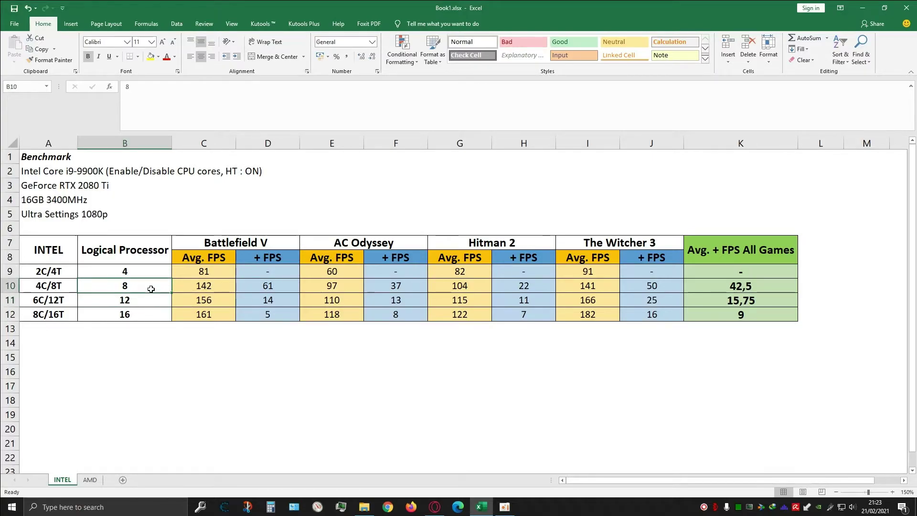
{"action": "left_click", "coordinate": [287, 299]}
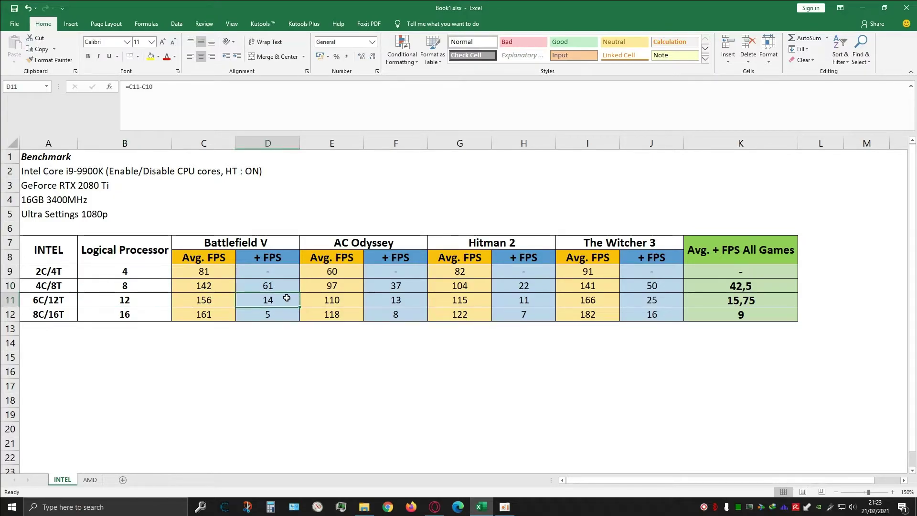
- Highlight the + FPS values of AC Odyssey and Hitman 2, and examine the + FPS column of The Witcher 3
{"action": "left_click_drag", "start_coordinate": [395, 285], "coordinate": [397, 315]}
{"action": "left_click_drag", "start_coordinate": [523, 285], "coordinate": [525, 315]}
{"action": "left_click", "coordinate": [624, 288]}
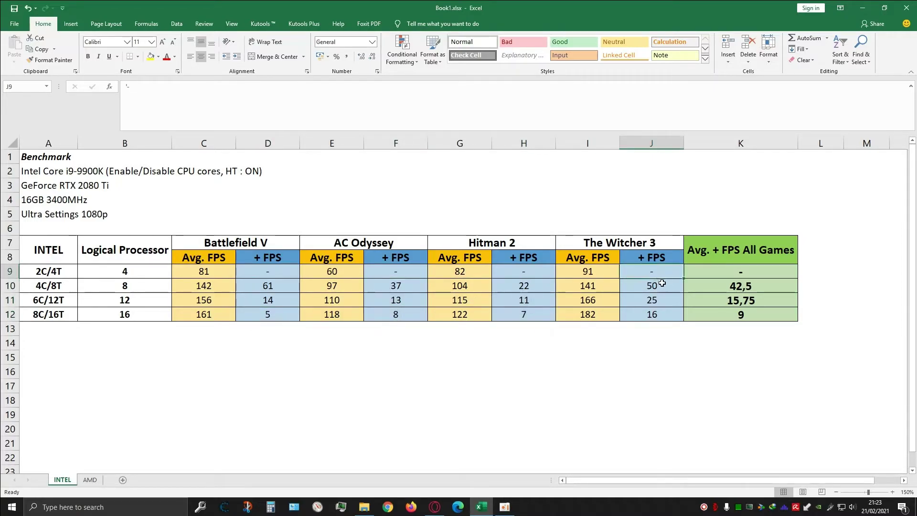
- Inspect the formula behind the 4C/8T value in the Avg. + FPS All Games column and leave it unedited
{"action": "left_click", "coordinate": [760, 287]}
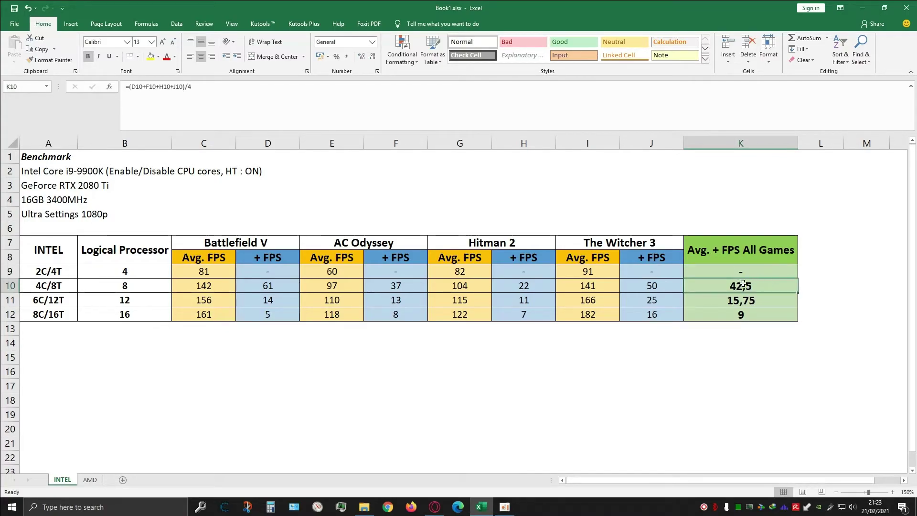
{"action": "left_click", "coordinate": [417, 108]}
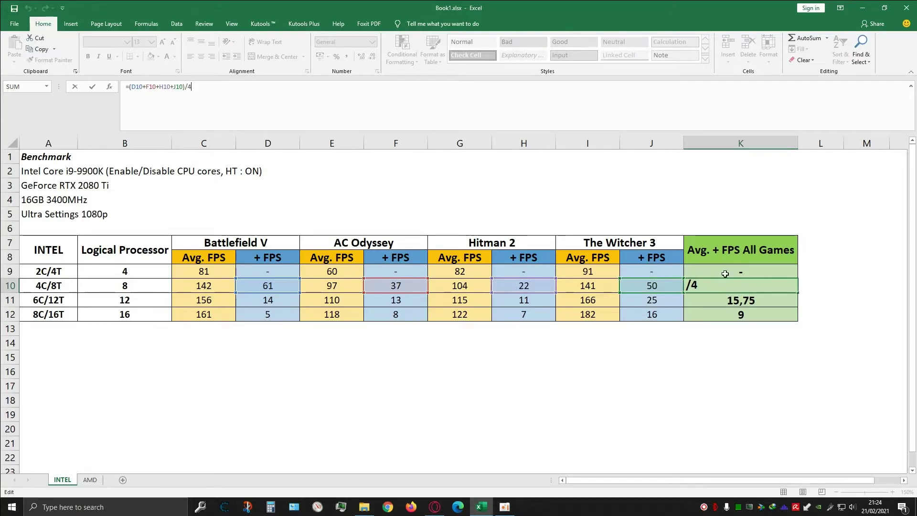
{"action": "left_click", "coordinate": [749, 290]}
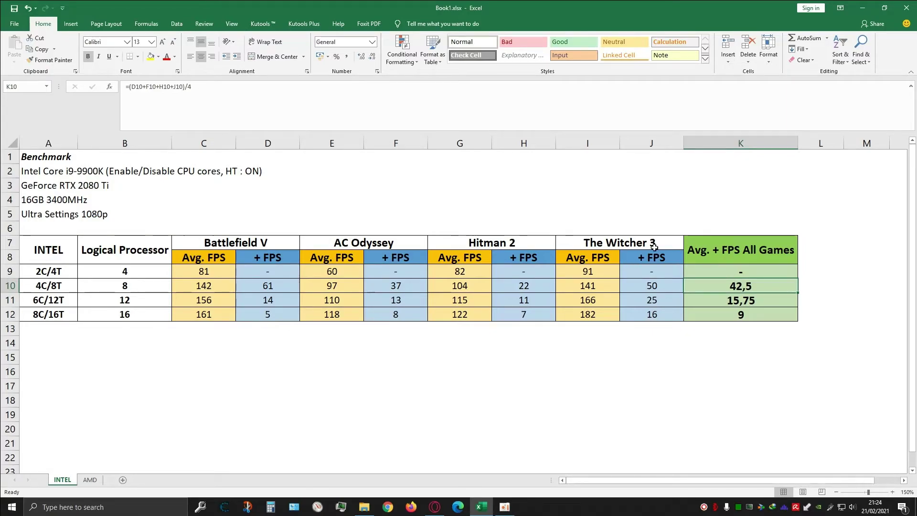
- Compare the 2C/4T baseline with the 4C/8T row's Avg. + FPS All Games value, checking Battlefield V's + FPS gain as well
{"action": "left_click", "coordinate": [738, 270]}
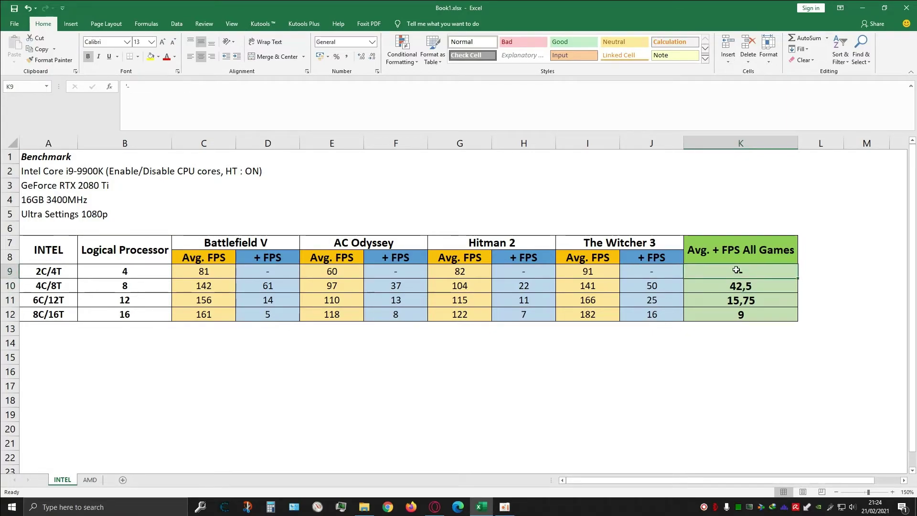
{"action": "left_click", "coordinate": [150, 270]}
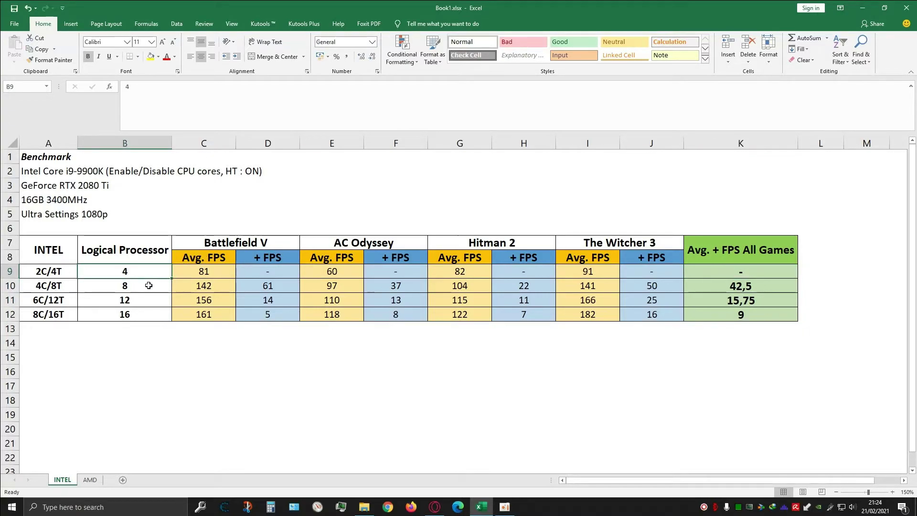
{"action": "left_click", "coordinate": [729, 283]}
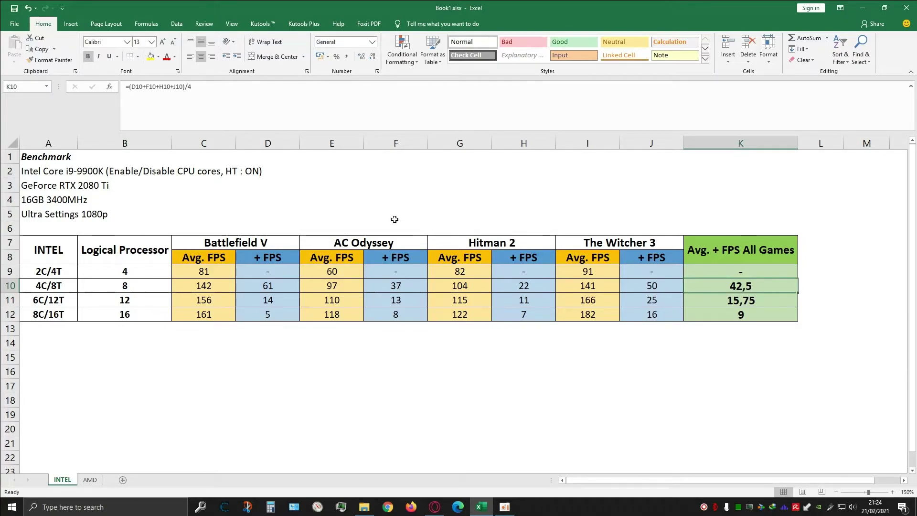
{"action": "left_click", "coordinate": [262, 289]}
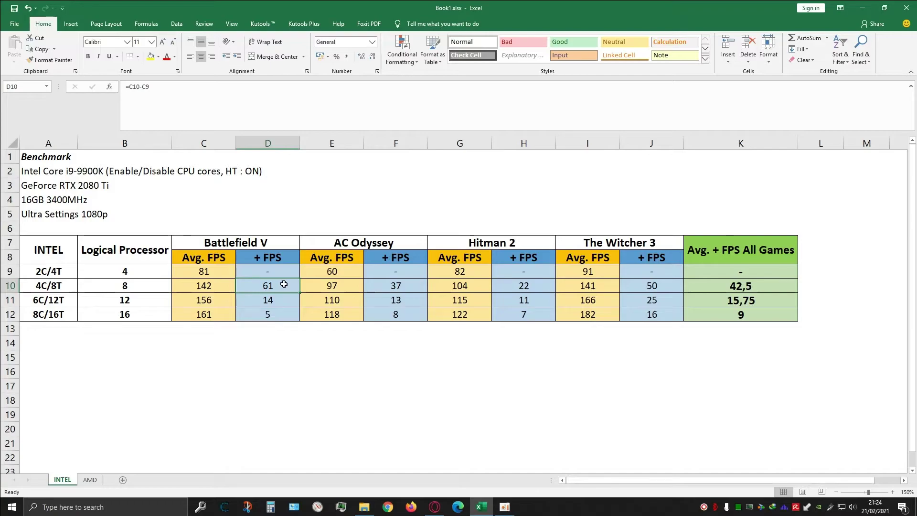
{"action": "left_click", "coordinate": [737, 285]}
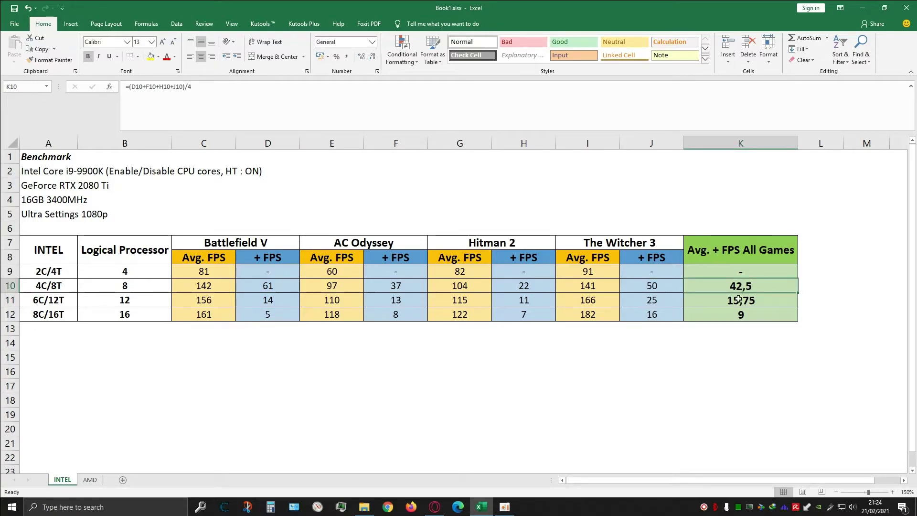
{"action": "left_click", "coordinate": [145, 269]}
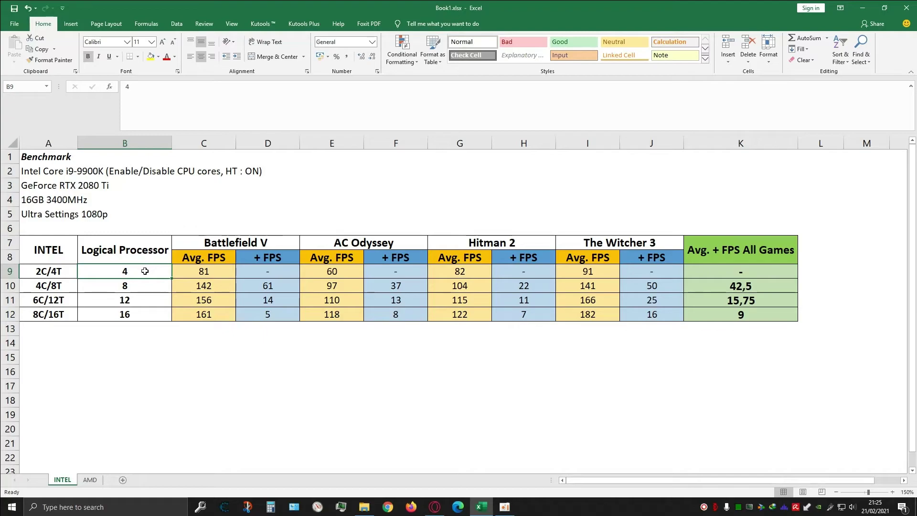
{"action": "left_click", "coordinate": [145, 287]}
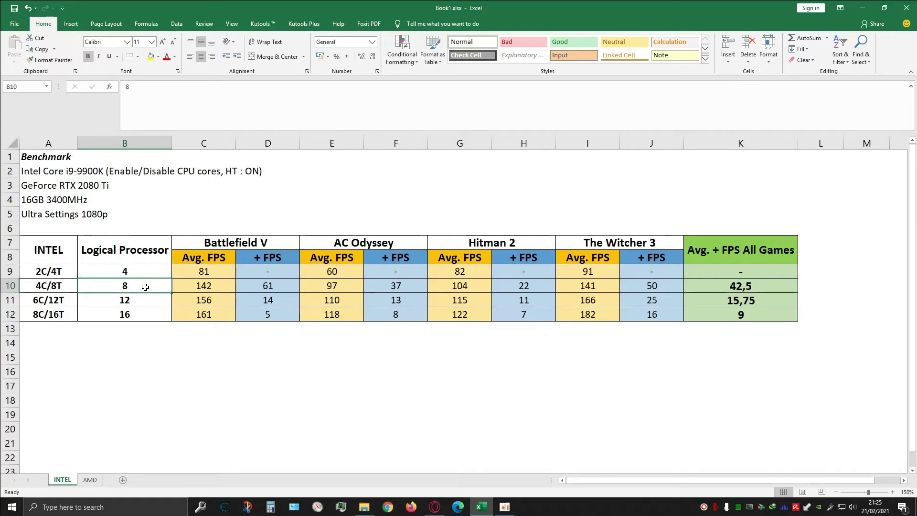
{"action": "left_click", "coordinate": [724, 290]}
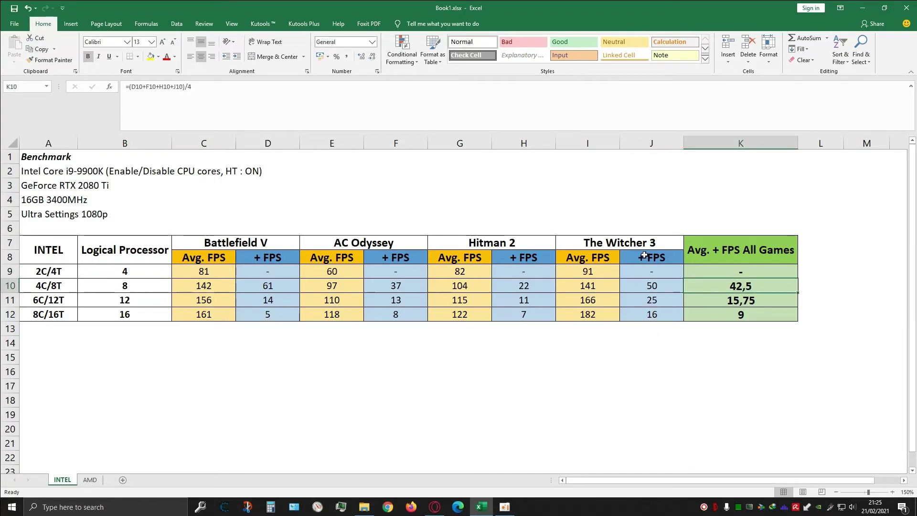
- Relate the Intel Core i9-9900K line in the benchmark details to the 4C/8T average gain across all games
{"action": "left_click", "coordinate": [70, 175]}
{"action": "left_click", "coordinate": [749, 288]}
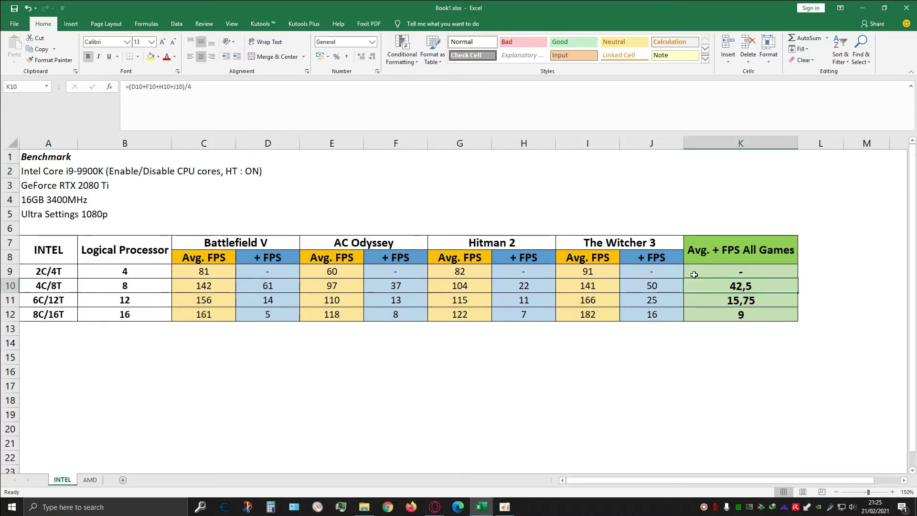
{"action": "left_click", "coordinate": [66, 172]}
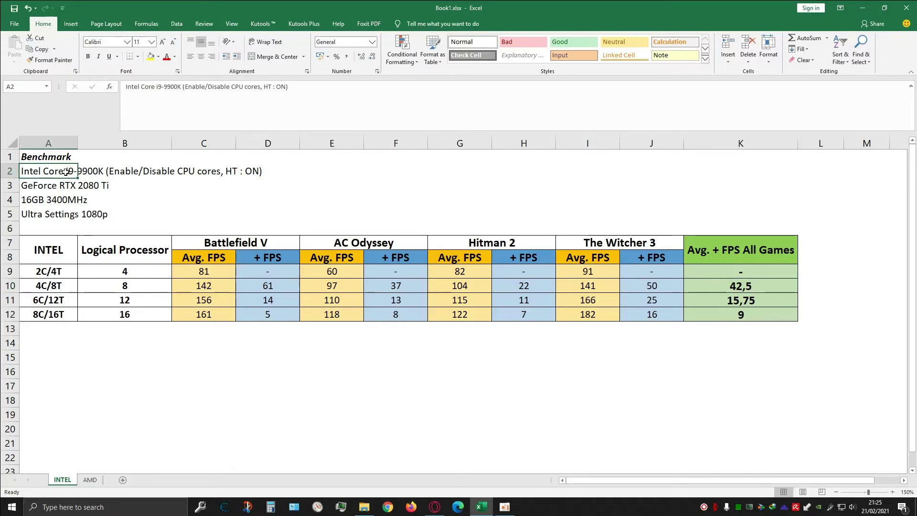
{"action": "left_click", "coordinate": [720, 288]}
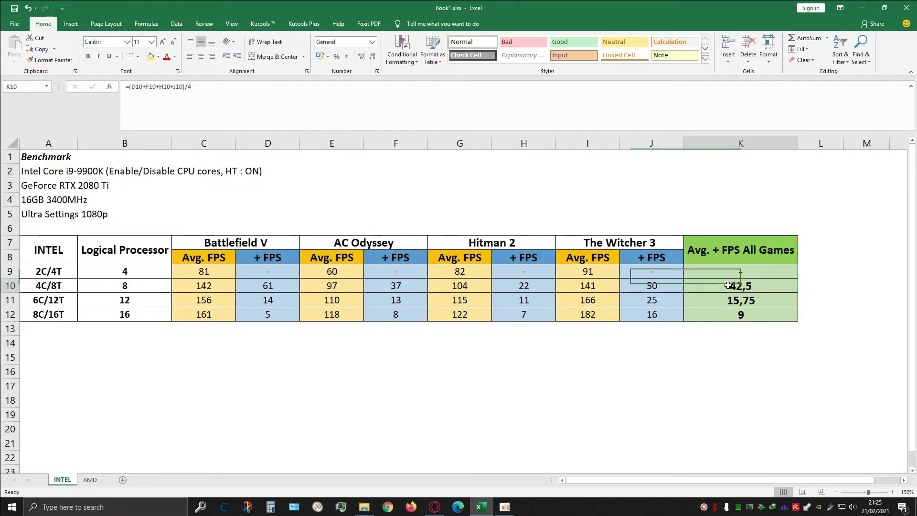
- Examine the Avg. + FPS All Games values for moving from 8 to 12 and from 12 to 16 logical processors
{"action": "left_click", "coordinate": [141, 282]}
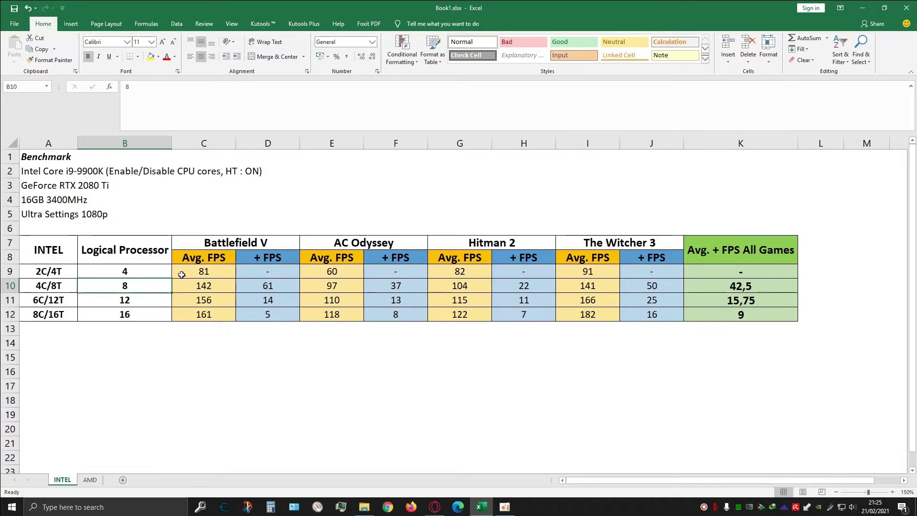
{"action": "left_click", "coordinate": [154, 301]}
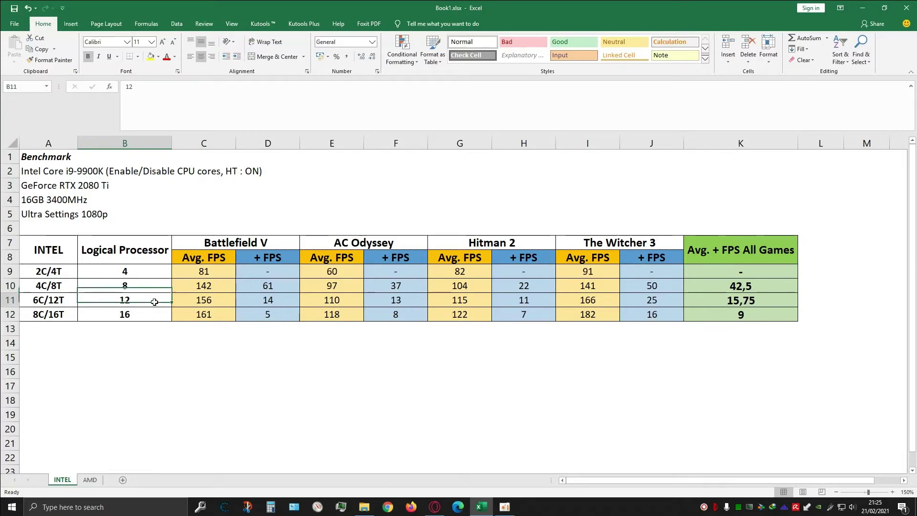
{"action": "left_click", "coordinate": [743, 300]}
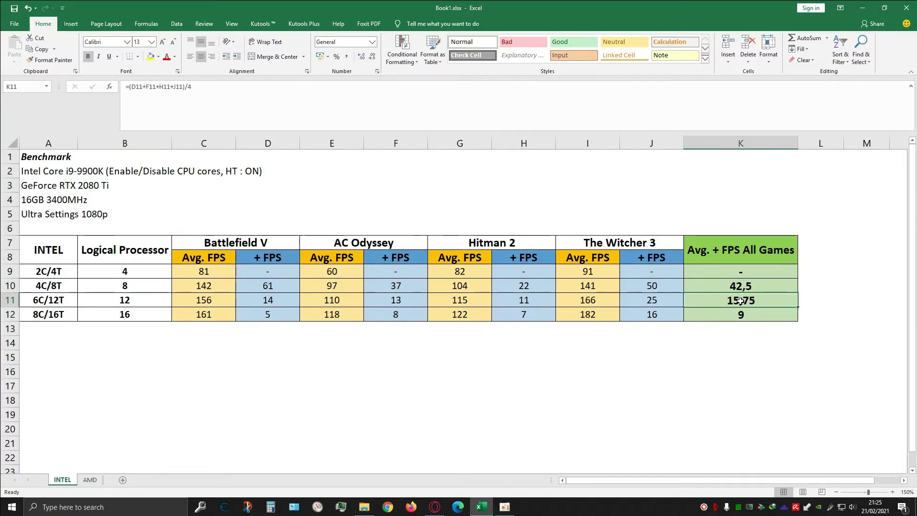
{"action": "left_click", "coordinate": [149, 299]}
{"action": "left_click", "coordinate": [143, 317]}
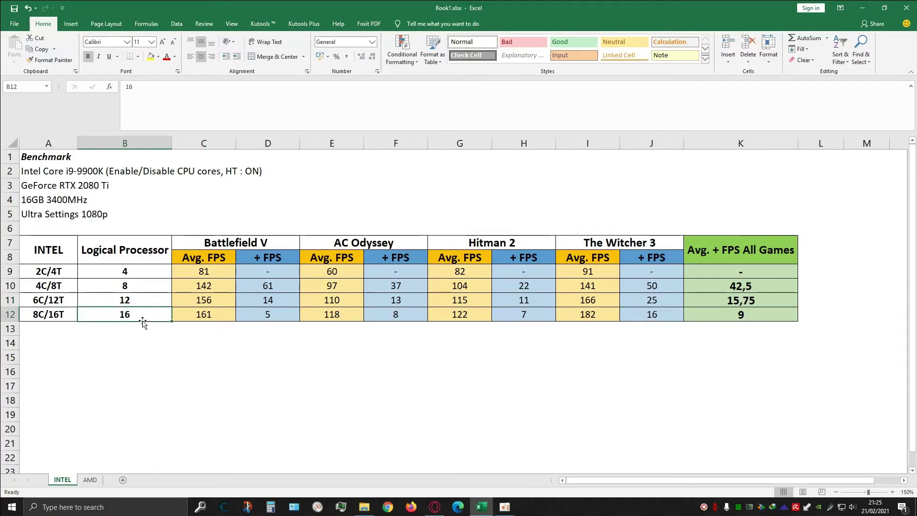
{"action": "left_click", "coordinate": [750, 318]}
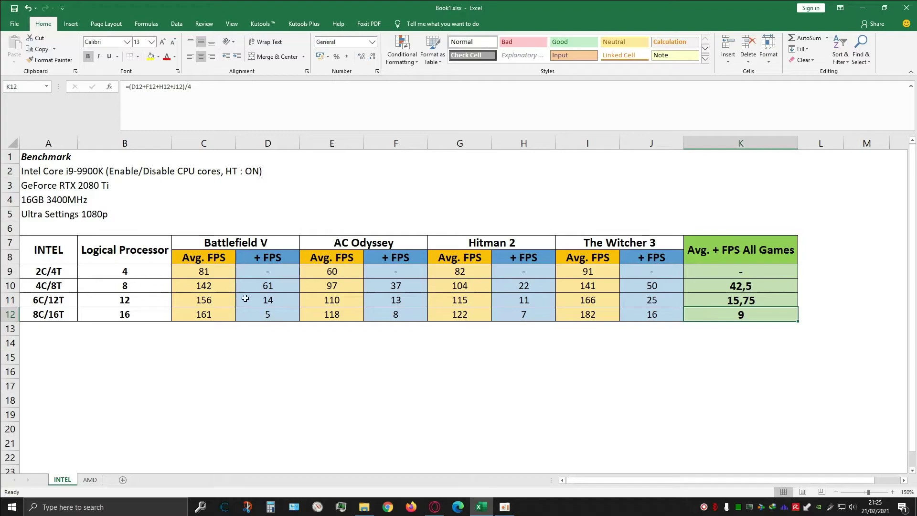
- Highlight the four game headings and review the 6C/12T and 8C/16T average gains against their logical processor counts
{"action": "left_click_drag", "start_coordinate": [251, 236], "coordinate": [644, 246]}
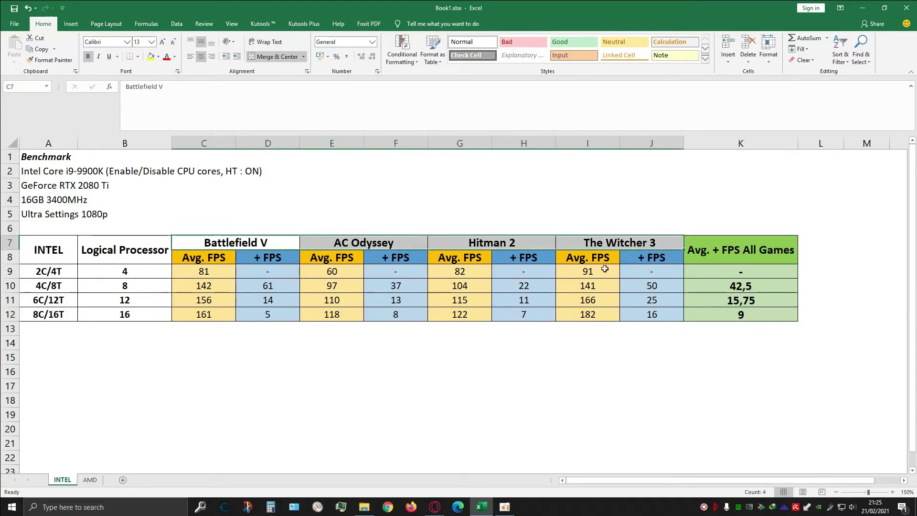
{"action": "left_click", "coordinate": [587, 288]}
{"action": "left_click", "coordinate": [161, 284]}
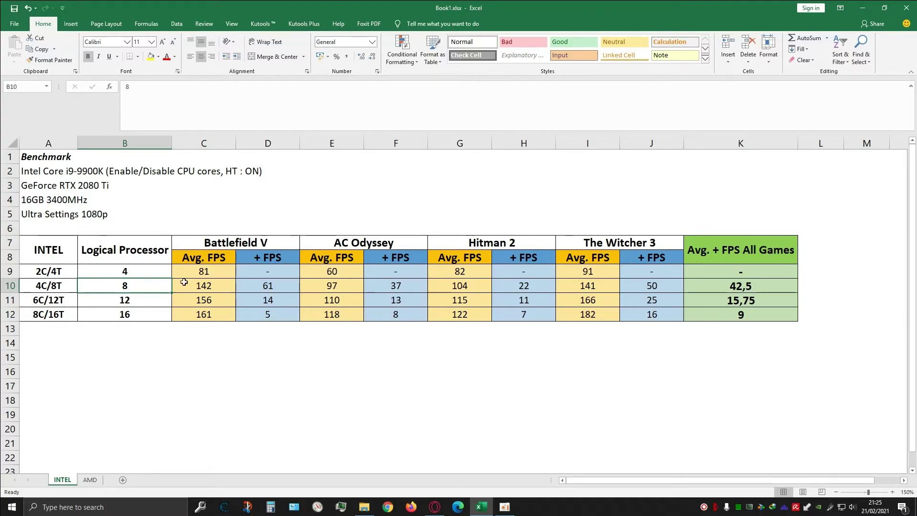
{"action": "left_click", "coordinate": [770, 298]}
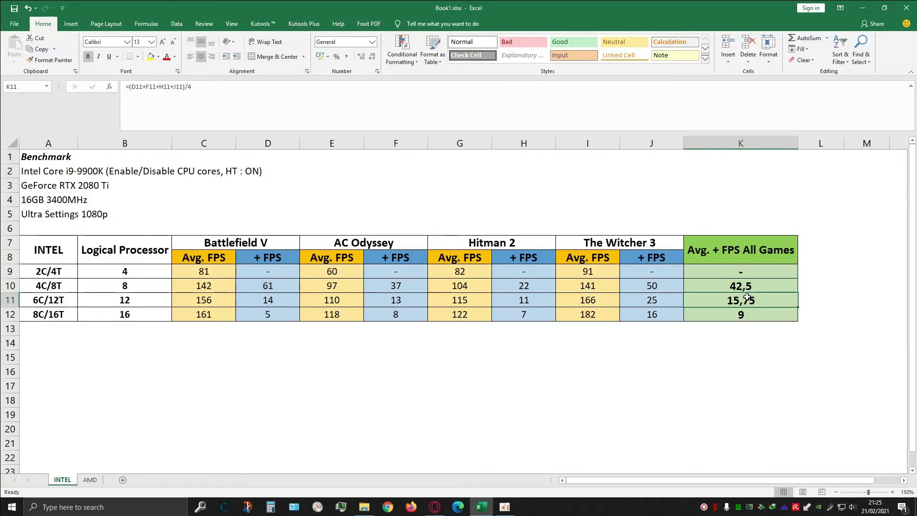
{"action": "left_click", "coordinate": [122, 315]}
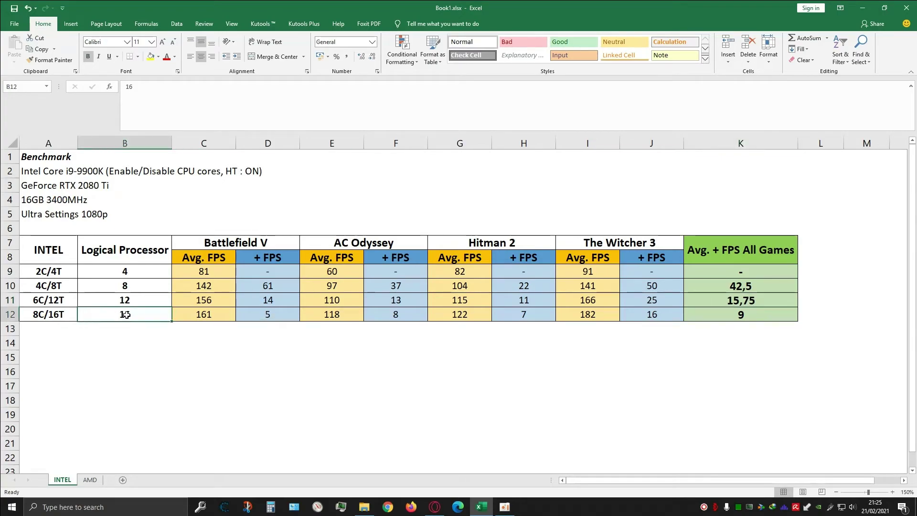
{"action": "left_click", "coordinate": [774, 315]}
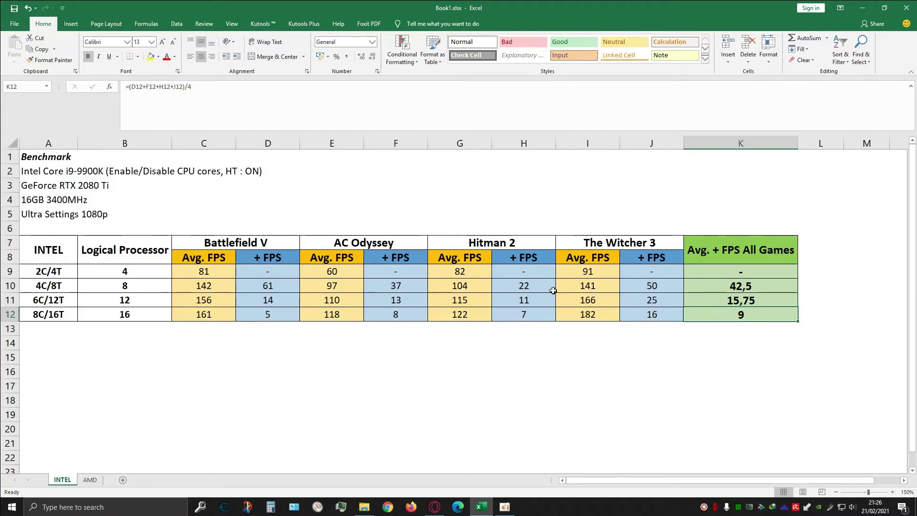
- Relate the INTEL sheet's 8-logical-processor row to the four game headings, from Battlefield V to The Witcher 3
{"action": "left_click", "coordinate": [147, 284]}
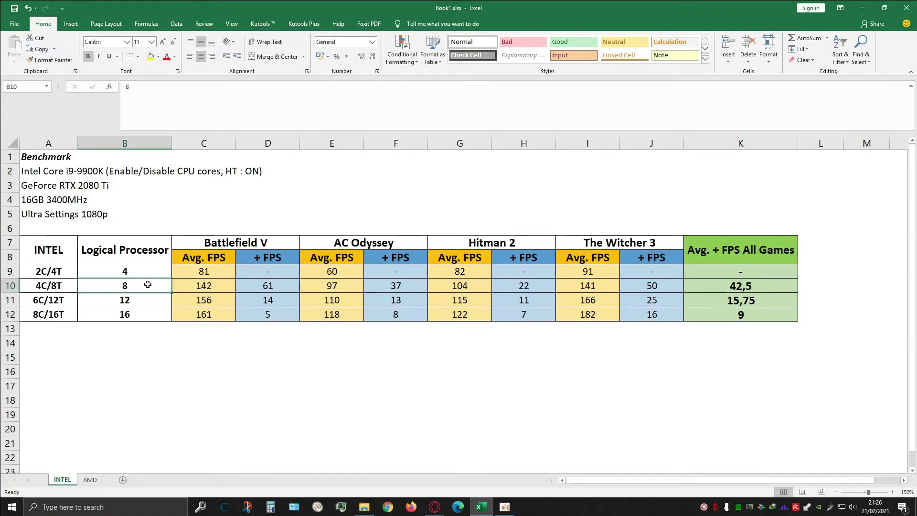
{"action": "left_click_drag", "start_coordinate": [246, 241], "coordinate": [578, 241]}
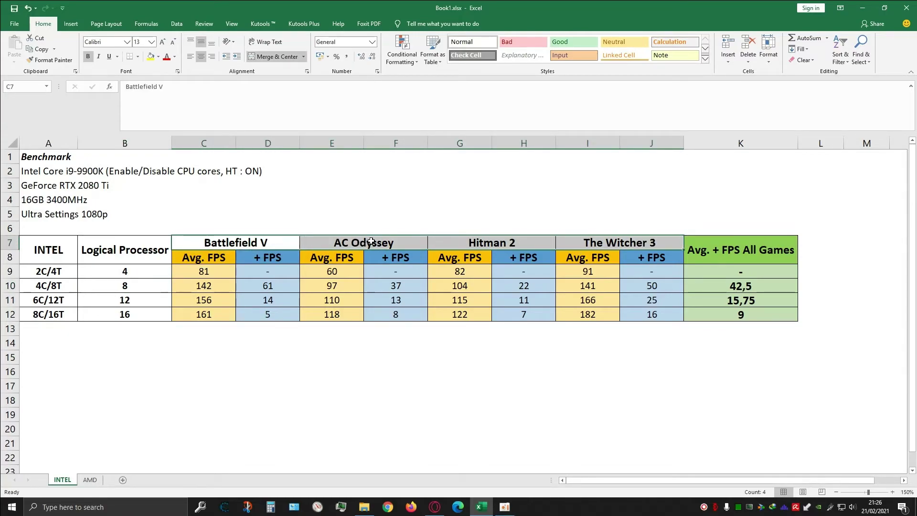
{"action": "left_click", "coordinate": [588, 270]}
{"action": "left_click", "coordinate": [272, 243]}
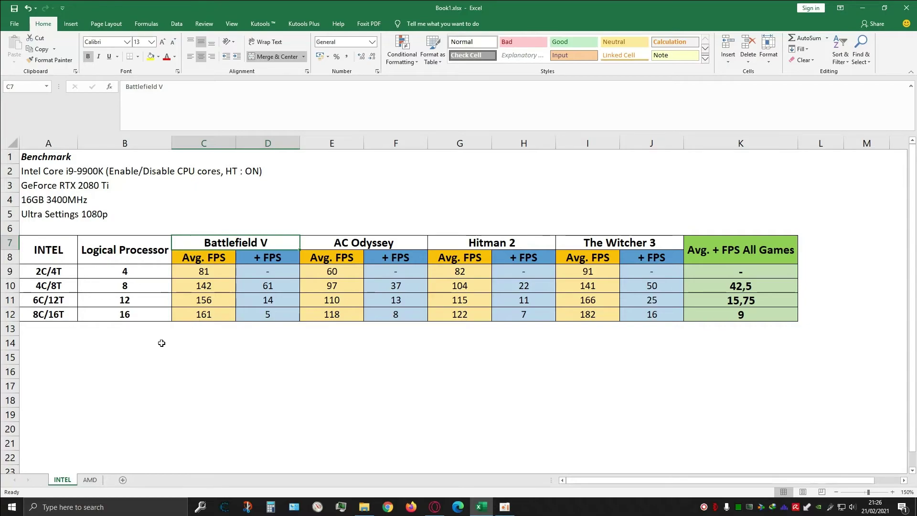
- Compare the AMD sheet's Ryzen 9 3900x test setup with the INTEL sheet's 2C/4T and 4C/8T configurations
{"action": "left_click", "coordinate": [89, 479]}
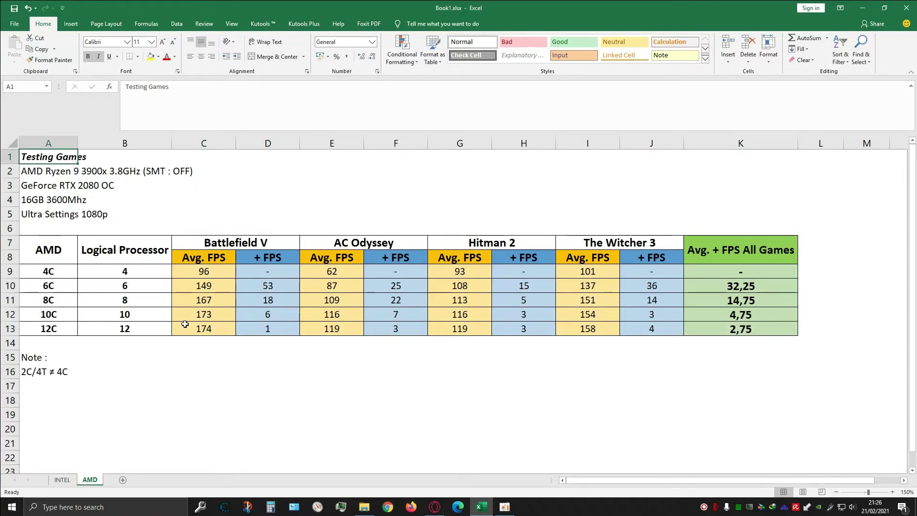
{"action": "left_click", "coordinate": [36, 174]}
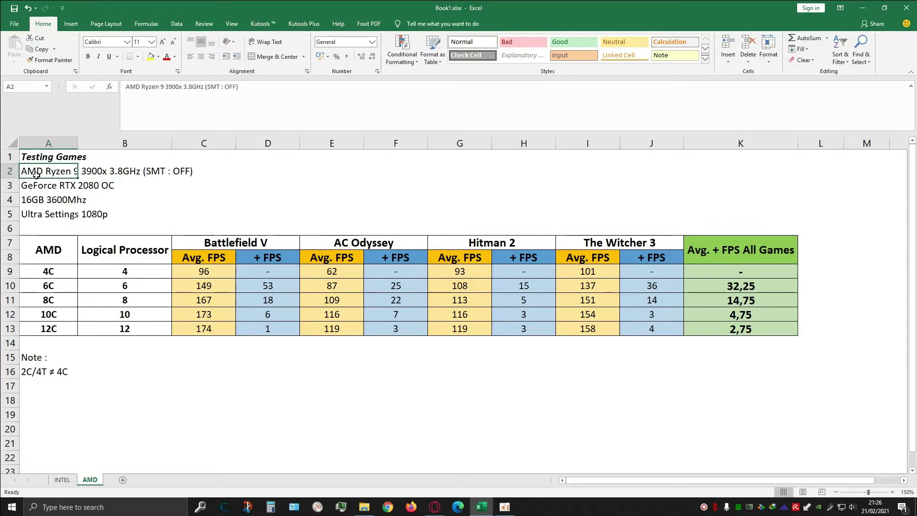
{"action": "left_click", "coordinate": [62, 480]}
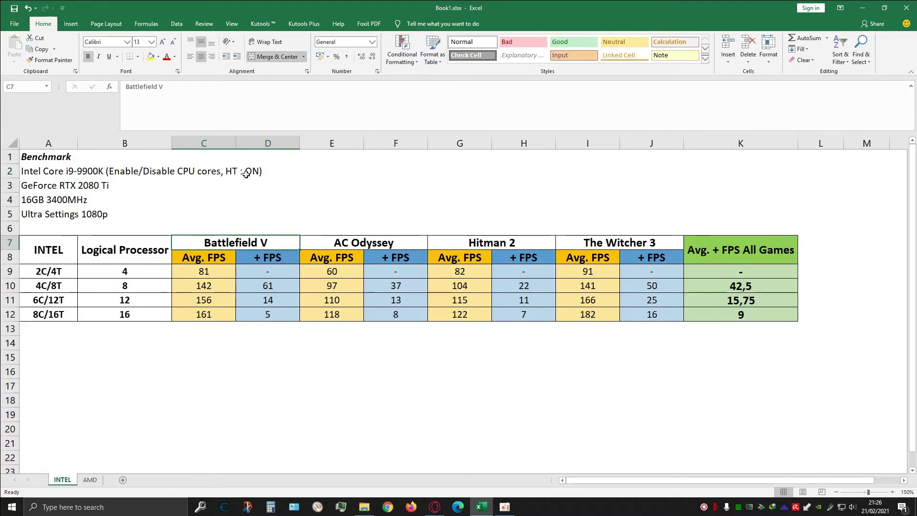
{"action": "left_click", "coordinate": [65, 278]}
{"action": "left_click", "coordinate": [62, 288]}
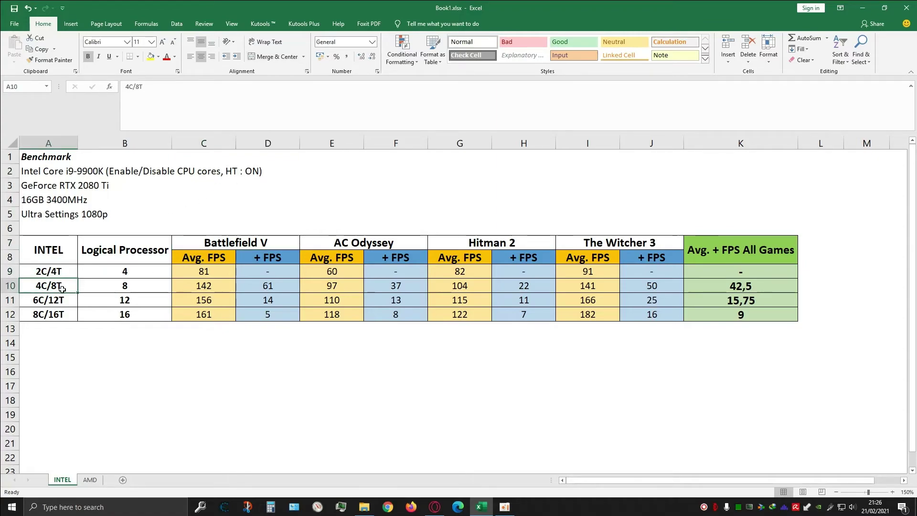
- Go through the AMD sheet's core configurations from 4C to 12C and check the processor line's SMT setting
{"action": "left_click", "coordinate": [90, 480]}
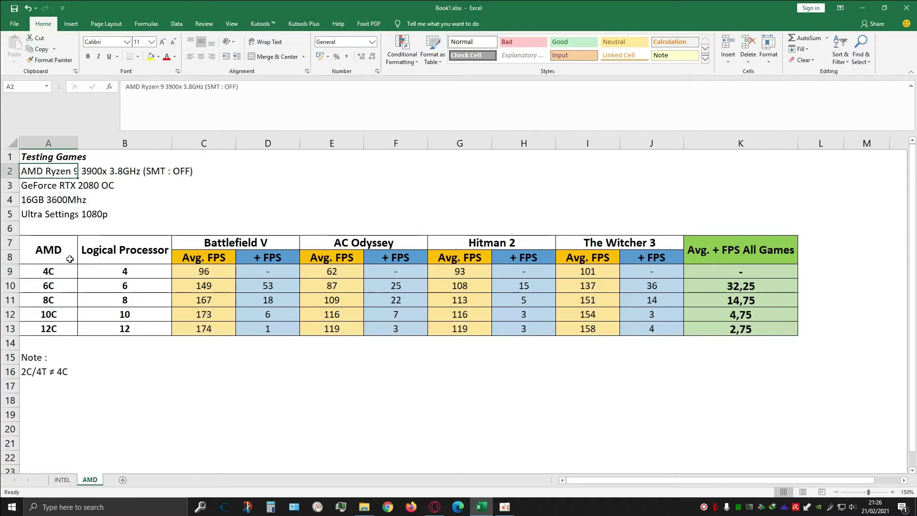
{"action": "left_click", "coordinate": [56, 271]}
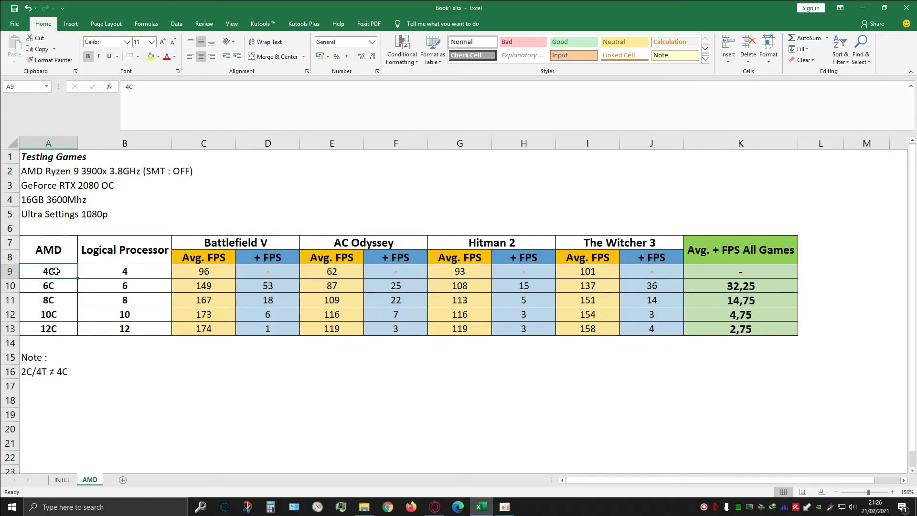
{"action": "left_click", "coordinate": [57, 285]}
{"action": "left_click", "coordinate": [57, 300]}
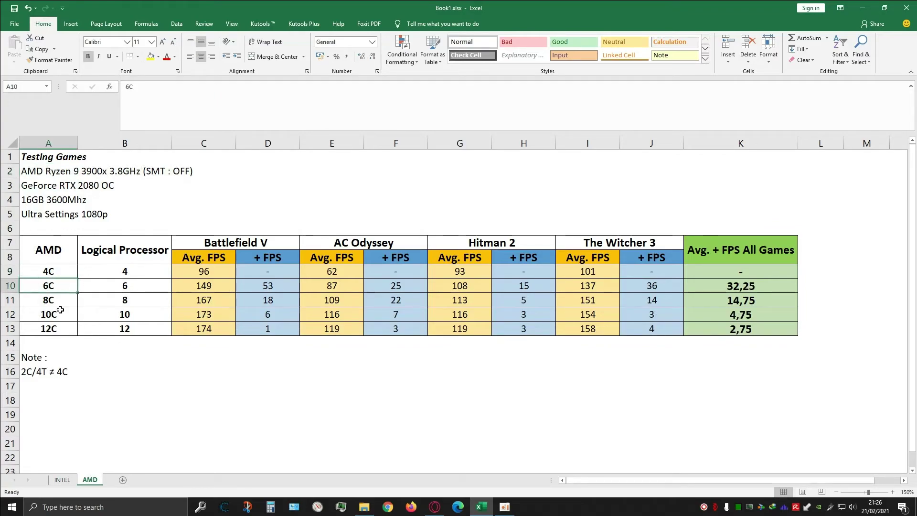
{"action": "left_click", "coordinate": [55, 313]}
{"action": "left_click", "coordinate": [52, 328]}
{"action": "left_click", "coordinate": [144, 186]}
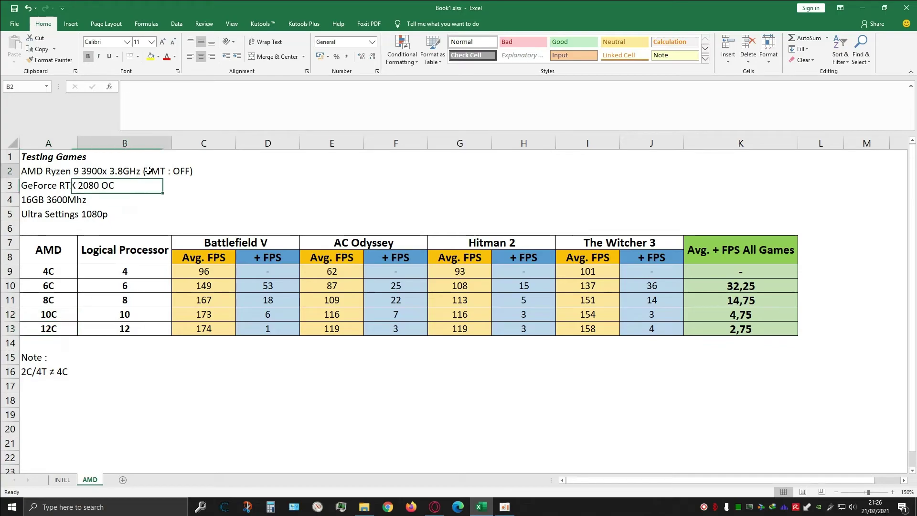
{"action": "left_click", "coordinate": [147, 172]}
- Relate the AMD core counts to their Avg. + FPS All Games values, covering the 6C, 10C and 12C gains
{"action": "left_click", "coordinate": [69, 267]}
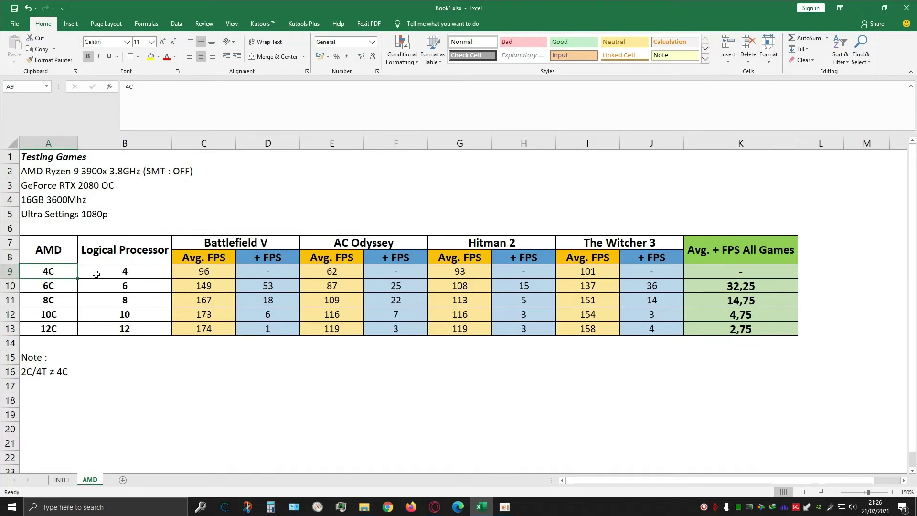
{"action": "left_click", "coordinate": [57, 289]}
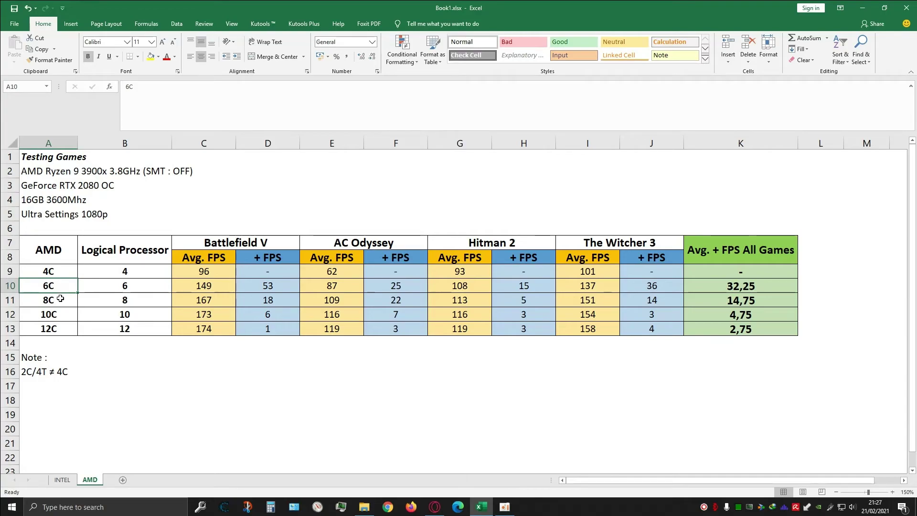
{"action": "left_click", "coordinate": [59, 312]}
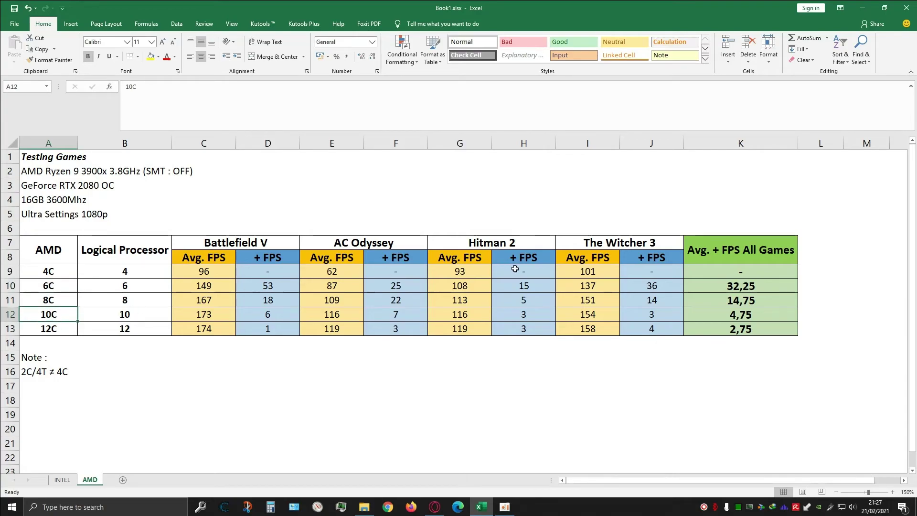
{"action": "left_click", "coordinate": [739, 282]}
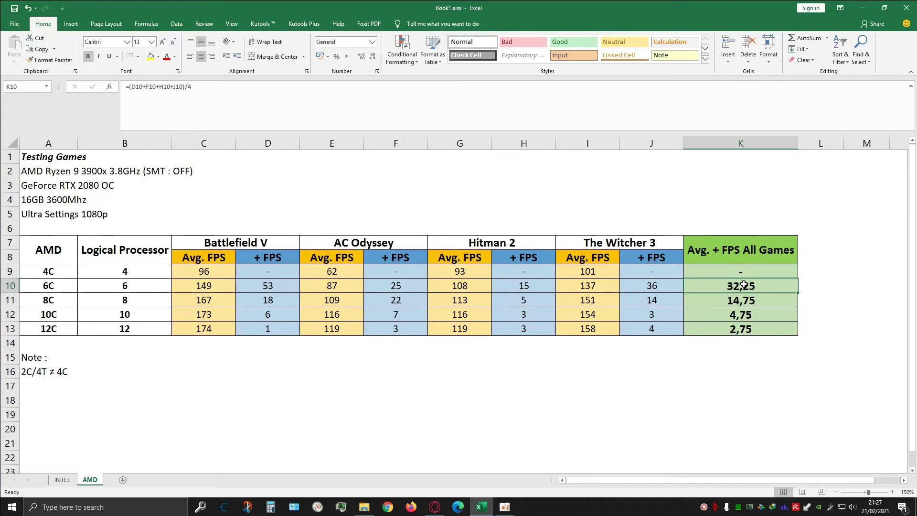
{"action": "left_click", "coordinate": [159, 298]}
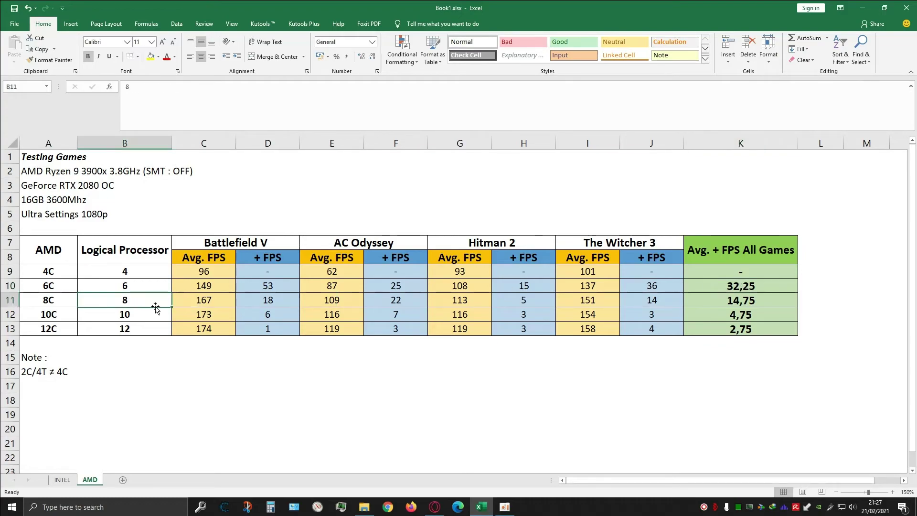
{"action": "left_click", "coordinate": [741, 314]}
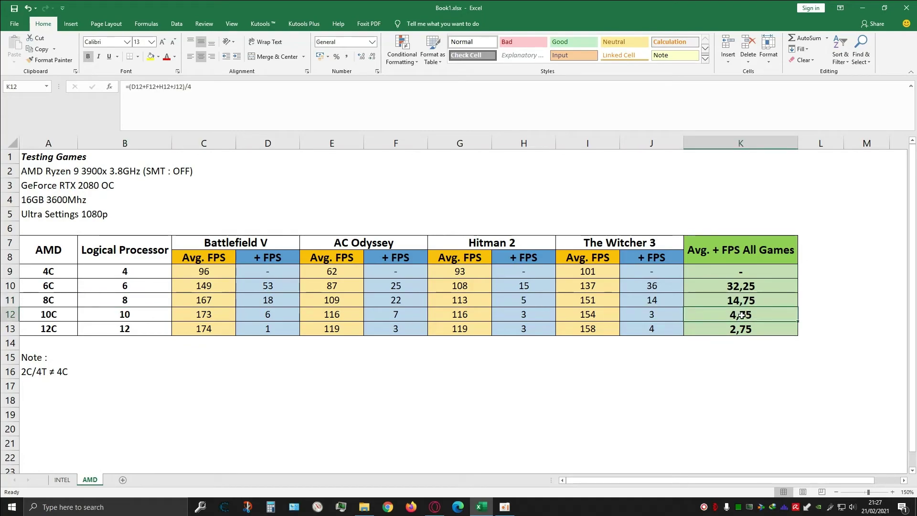
{"action": "left_click", "coordinate": [746, 323]}
{"action": "left_click", "coordinate": [759, 290]}
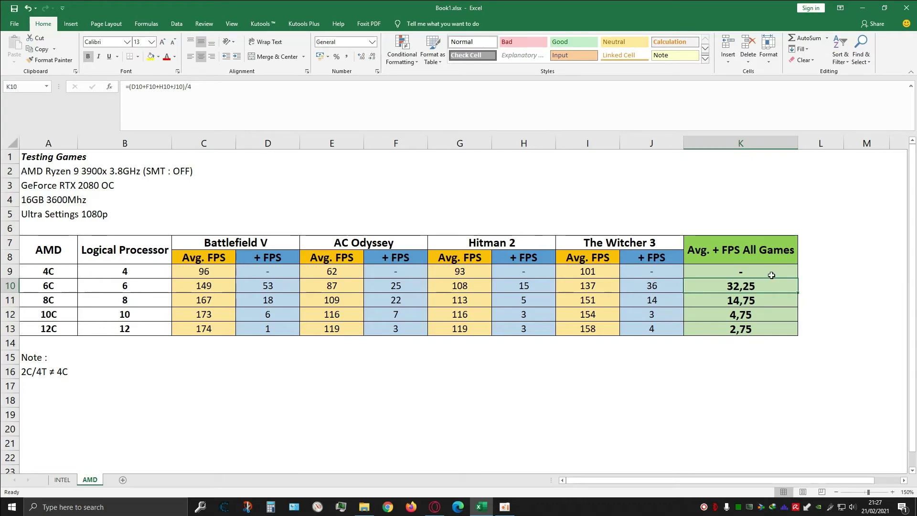
- Compare the sum of AMD's 6C and 8C Avg. + FPS All Games values with the INTEL sheet's 4C/8T average gain
{"action": "left_click", "coordinate": [60, 480]}
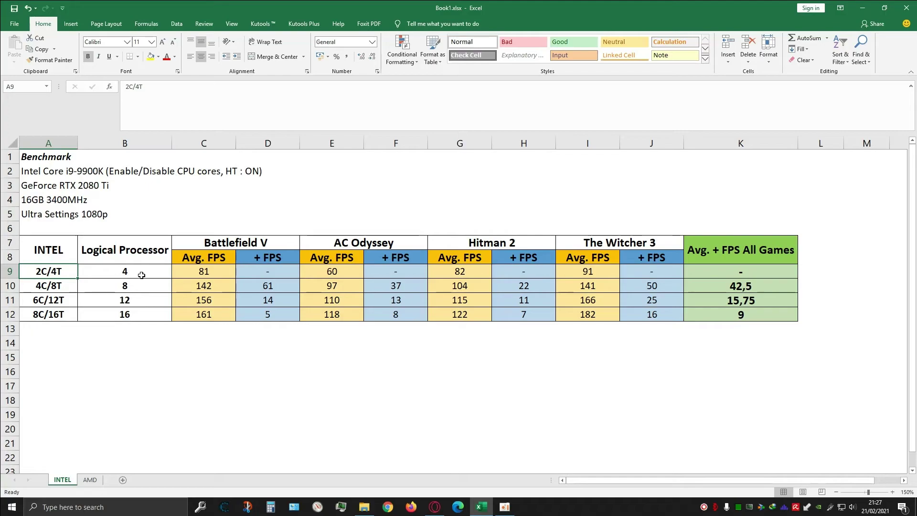
{"action": "left_click", "coordinate": [89, 480]}
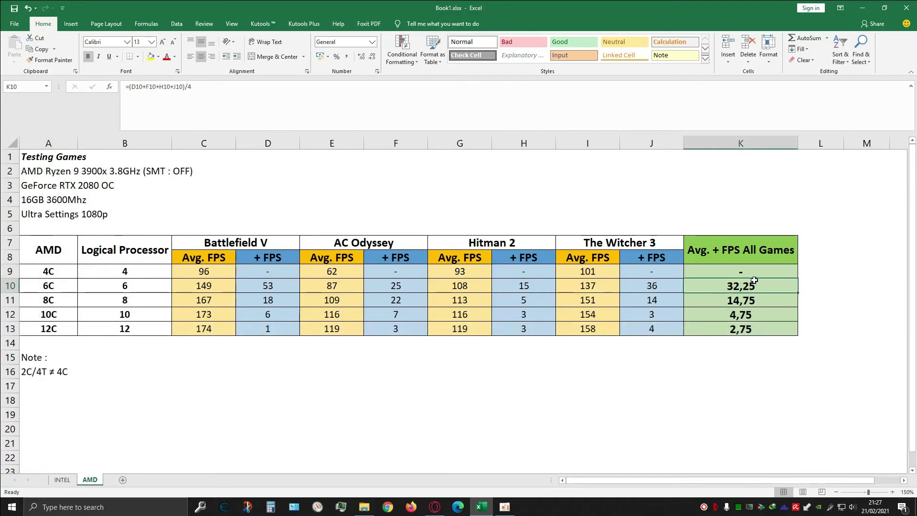
{"action": "left_click_drag", "start_coordinate": [771, 286], "coordinate": [778, 302]}
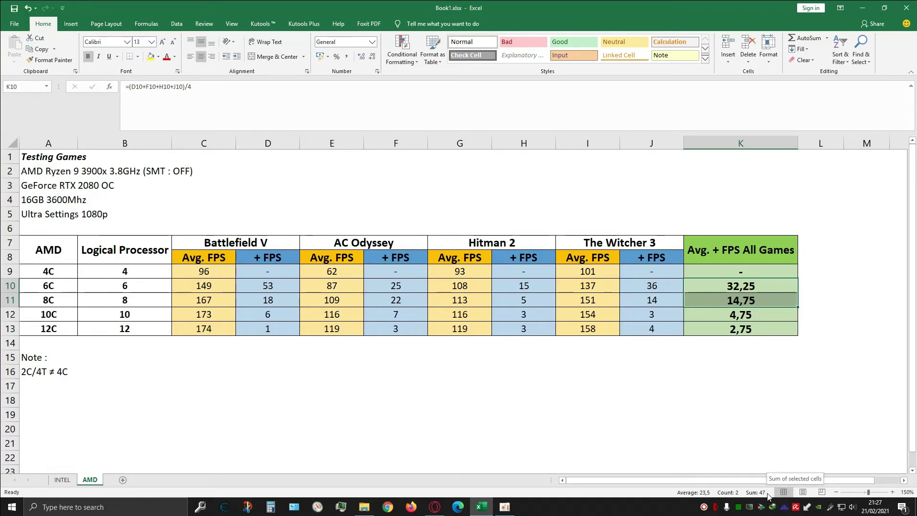
{"action": "key", "text": "ctrl+Page_Up"}
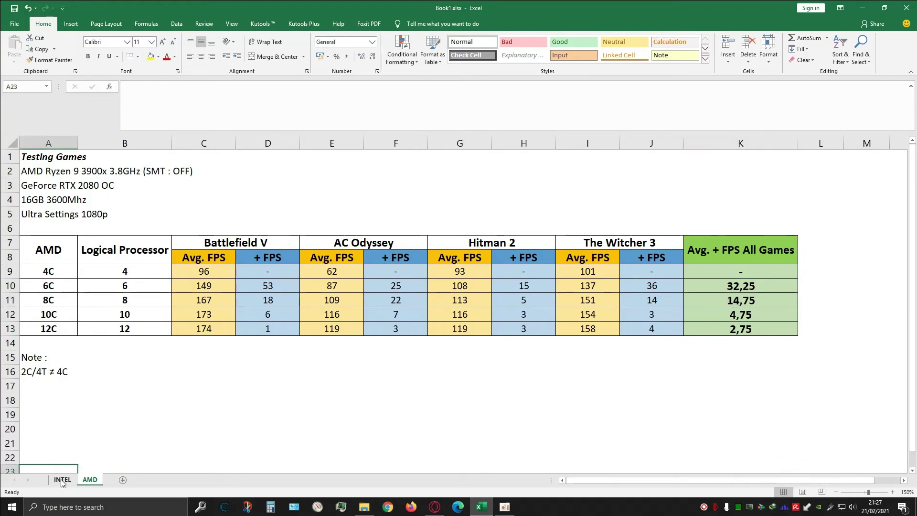
{"action": "left_click", "coordinate": [770, 289]}
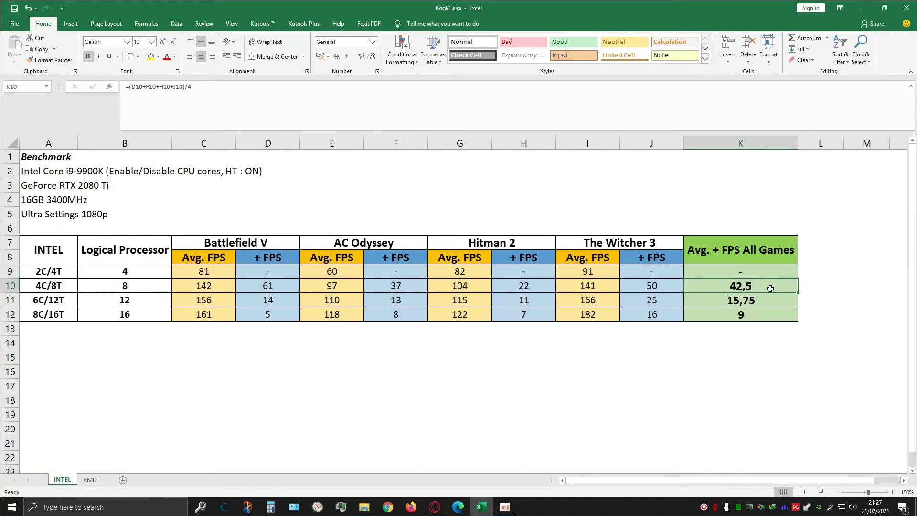
{"action": "left_click", "coordinate": [90, 479]}
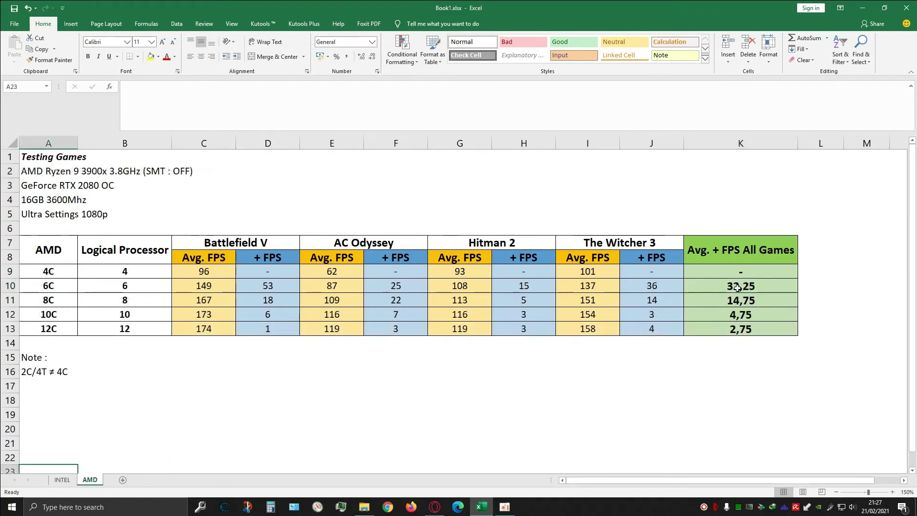
{"action": "left_click_drag", "start_coordinate": [738, 288], "coordinate": [743, 293]}
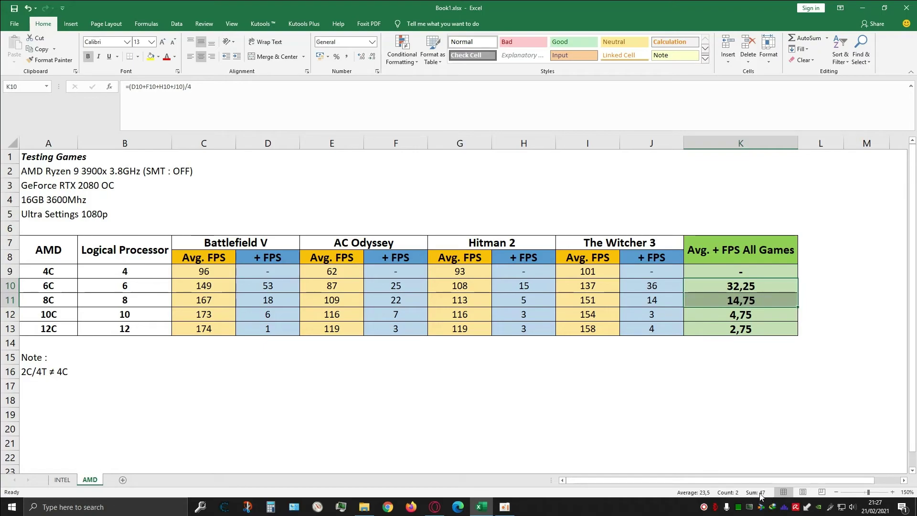
{"action": "left_click", "coordinate": [811, 285]}
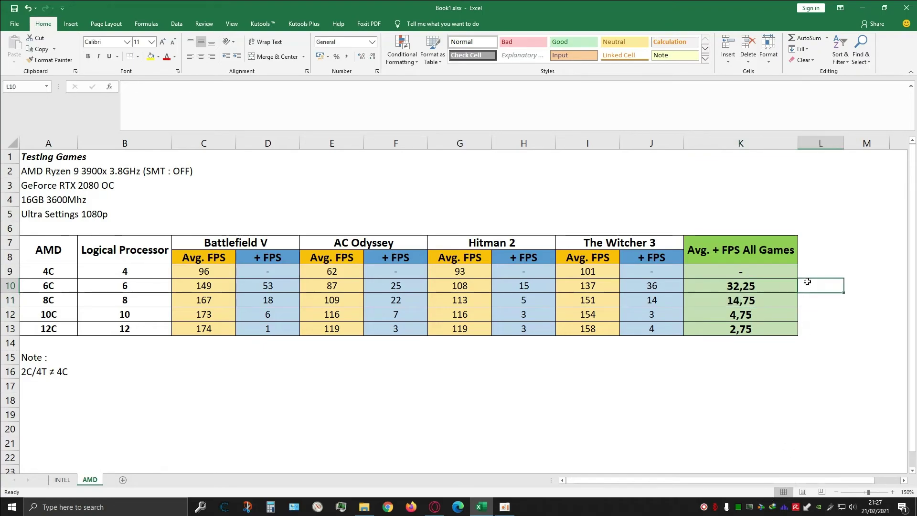
- Examine AMD's Avg. + FPS All Games values for 10 and 12 logical processors
{"action": "left_click", "coordinate": [65, 243]}
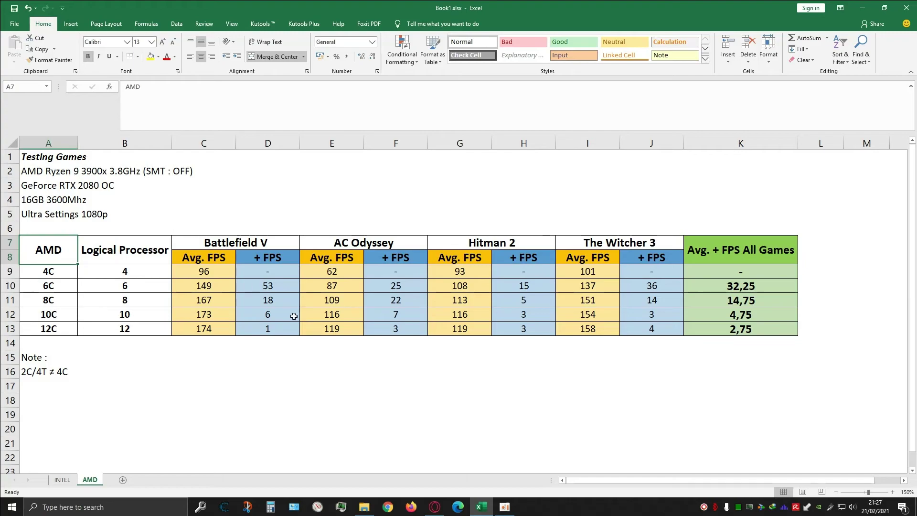
{"action": "left_click", "coordinate": [169, 312]}
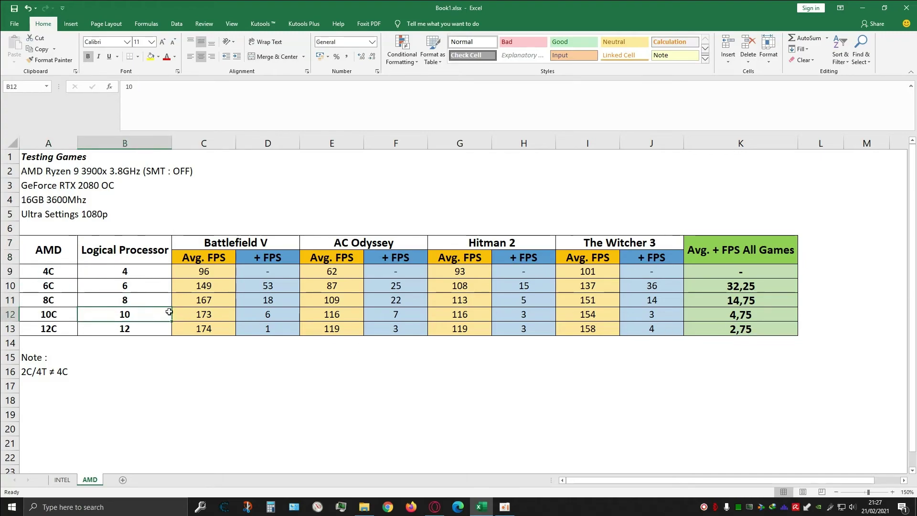
{"action": "left_click", "coordinate": [718, 311]}
{"action": "left_click", "coordinate": [135, 330]}
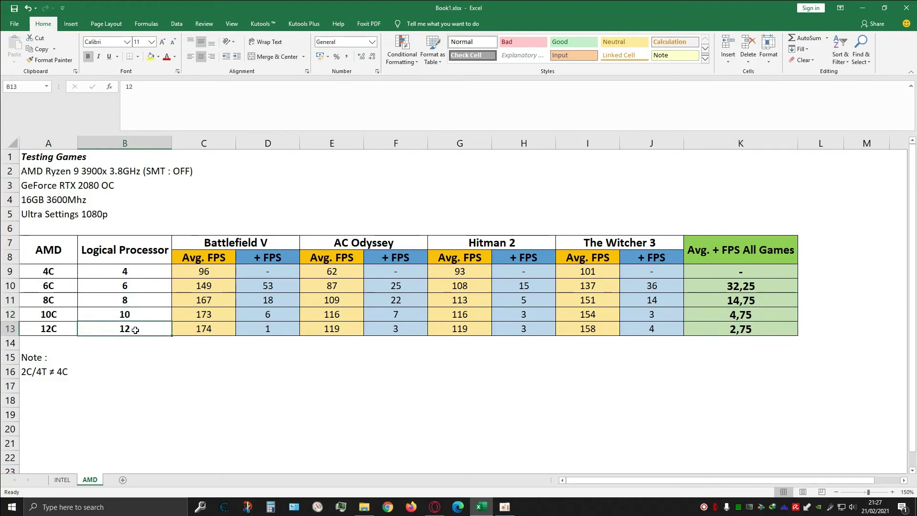
{"action": "left_click", "coordinate": [748, 330]}
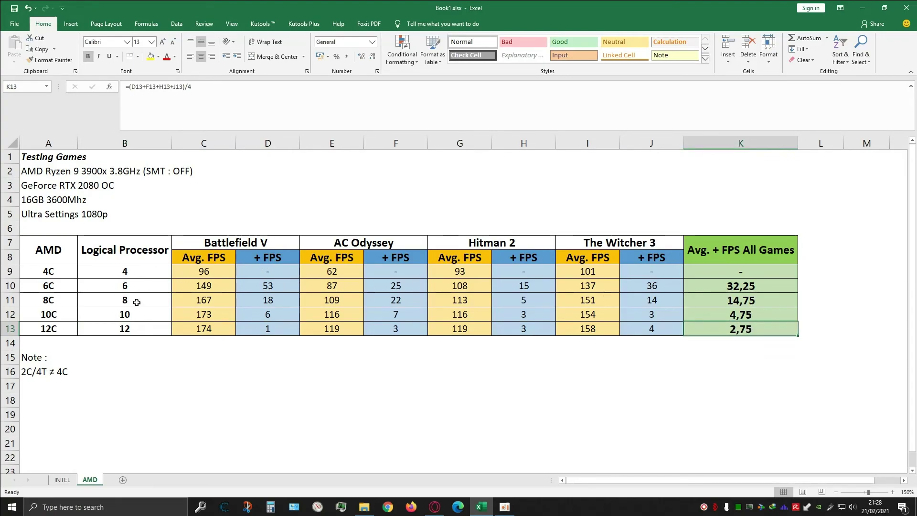
- Review the AMD table's 8-logical-processor entry and the 2C/4T ≠ 4C note below the table
{"action": "left_click", "coordinate": [45, 256]}
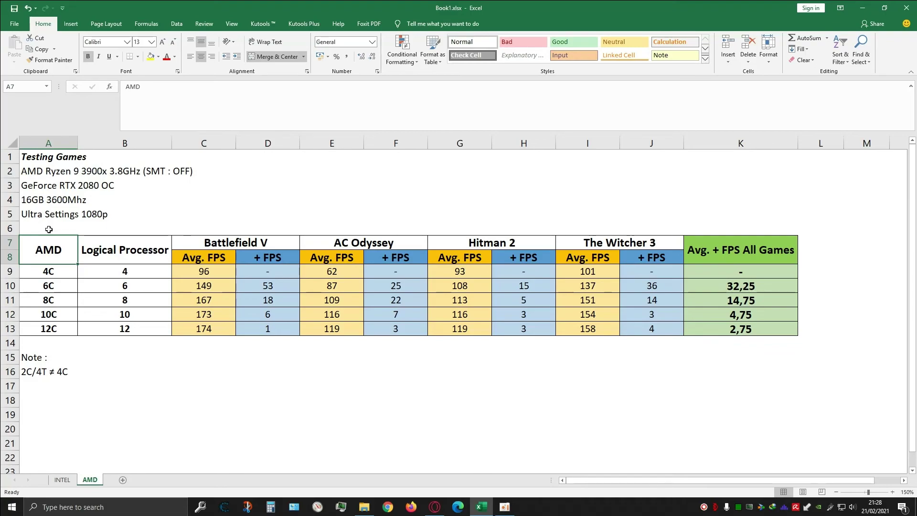
{"action": "left_click", "coordinate": [46, 230]}
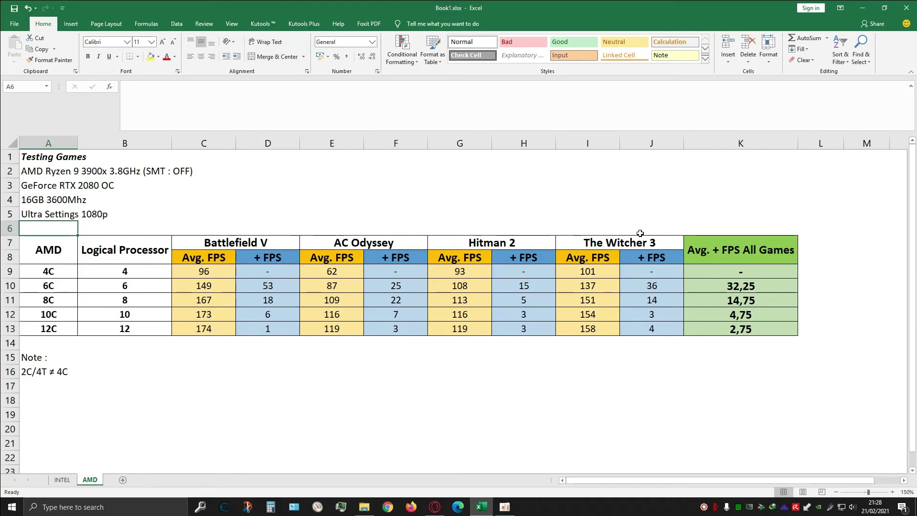
{"action": "left_click", "coordinate": [152, 299]}
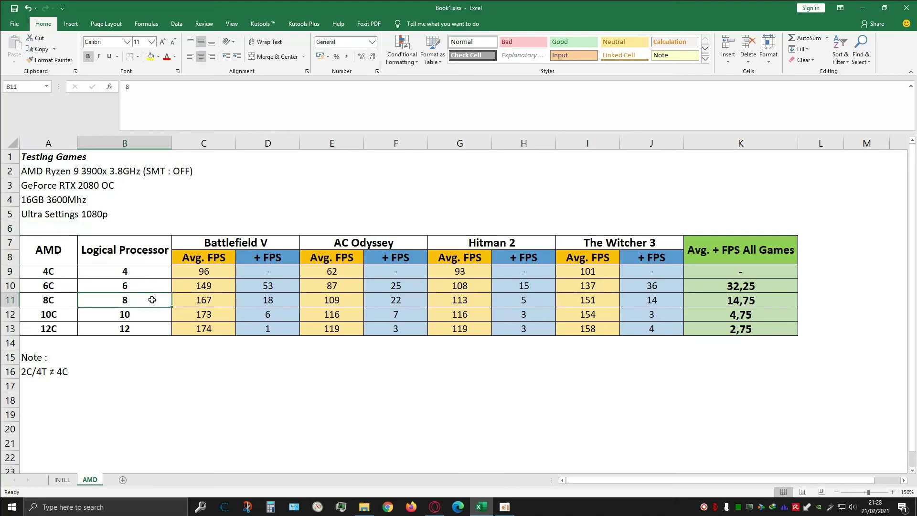
{"action": "left_click", "coordinate": [47, 360]}
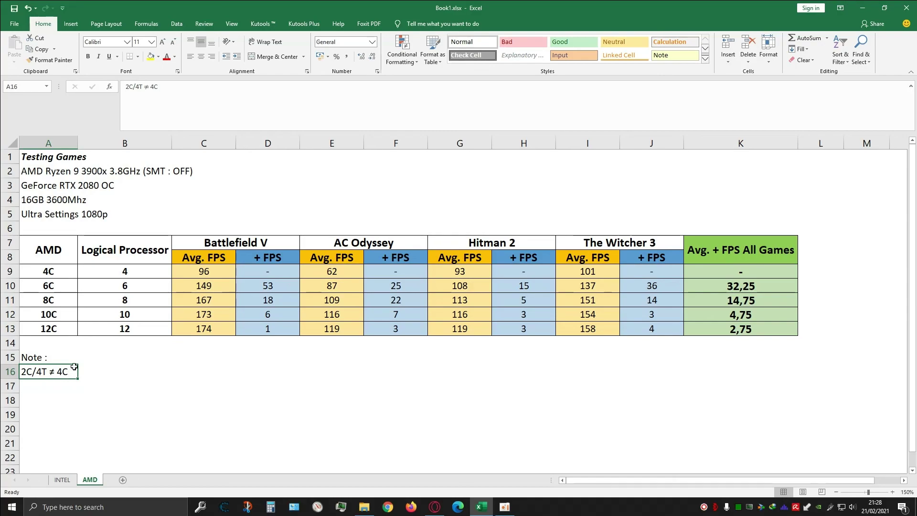
{"action": "left_click", "coordinate": [72, 228]}
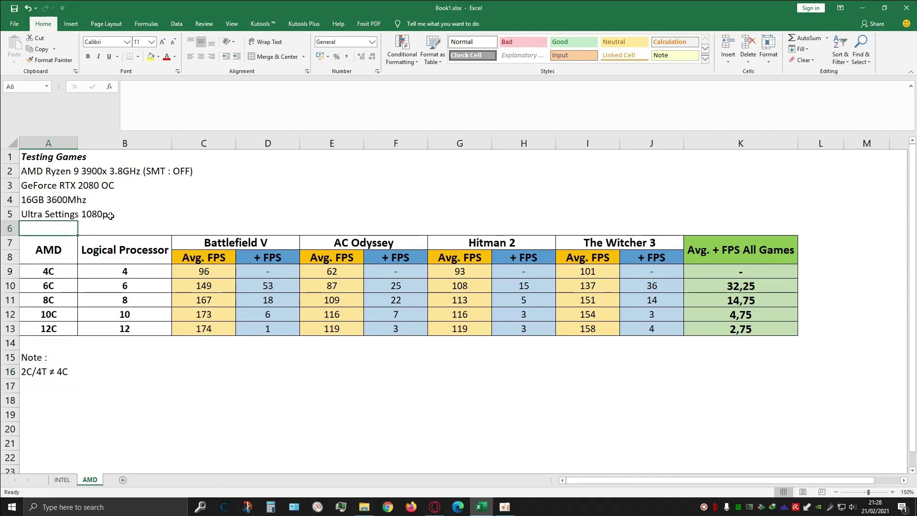